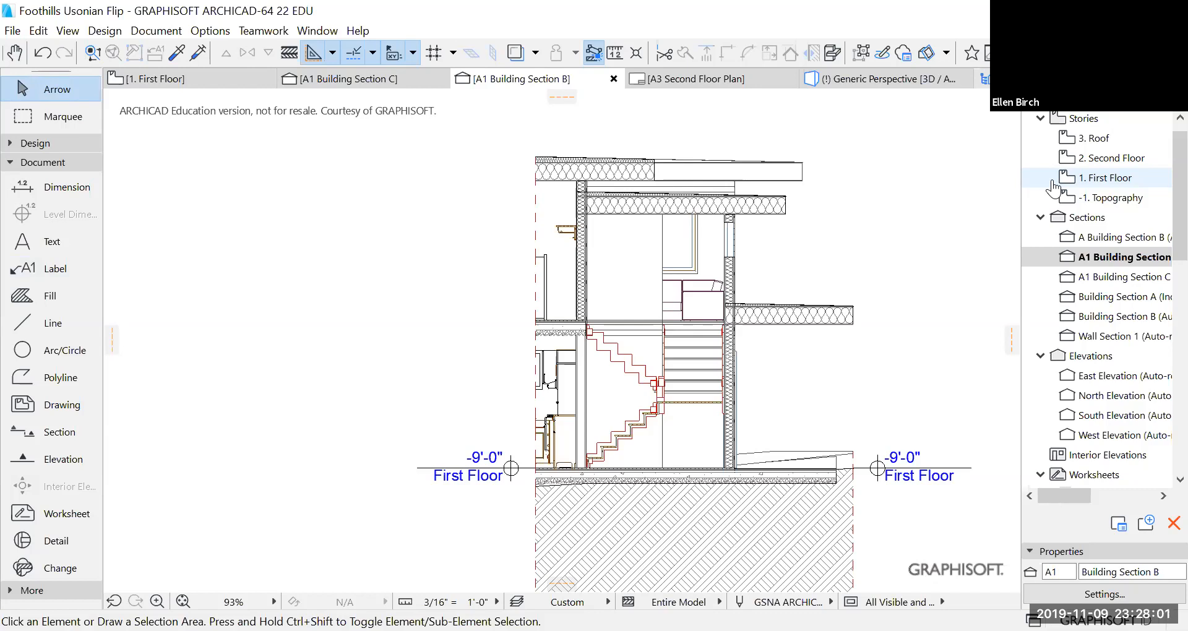
Activate the Label tool and display the Info Box palette beside the building section
click(992, 174)
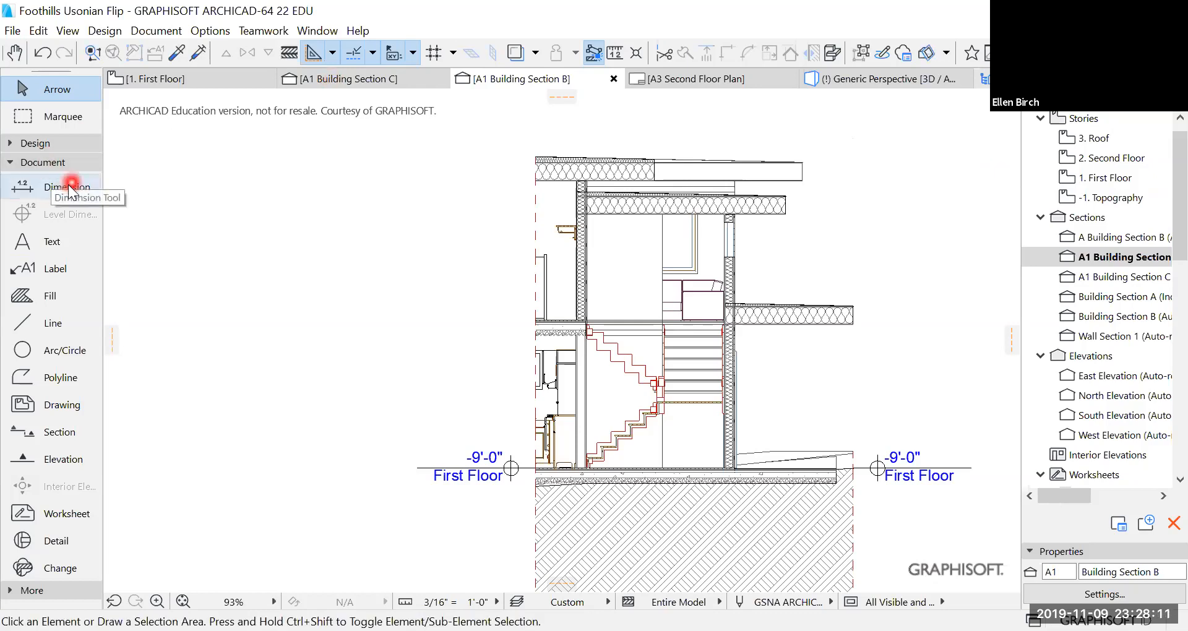
click(65, 274)
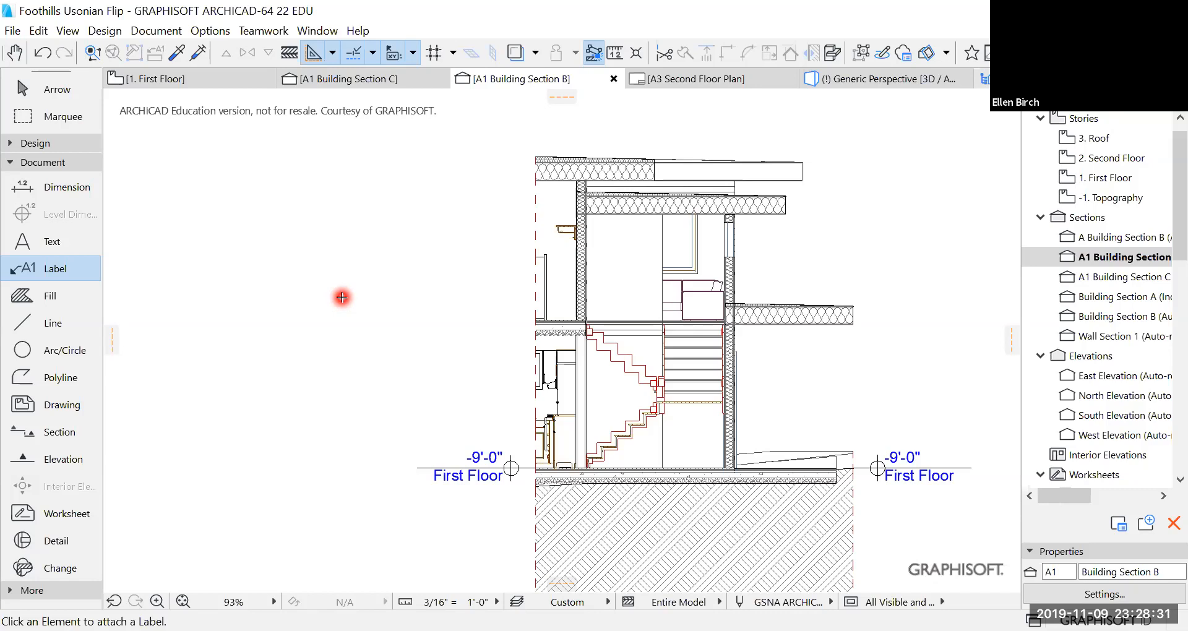
click(321, 34)
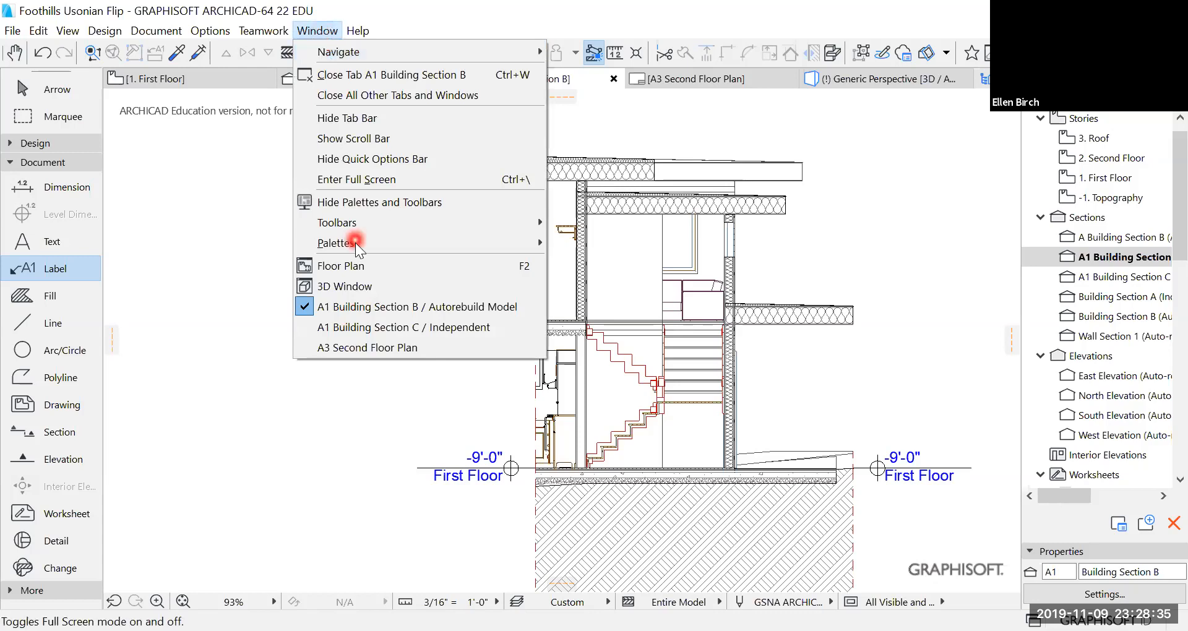
mouse_move(355, 242)
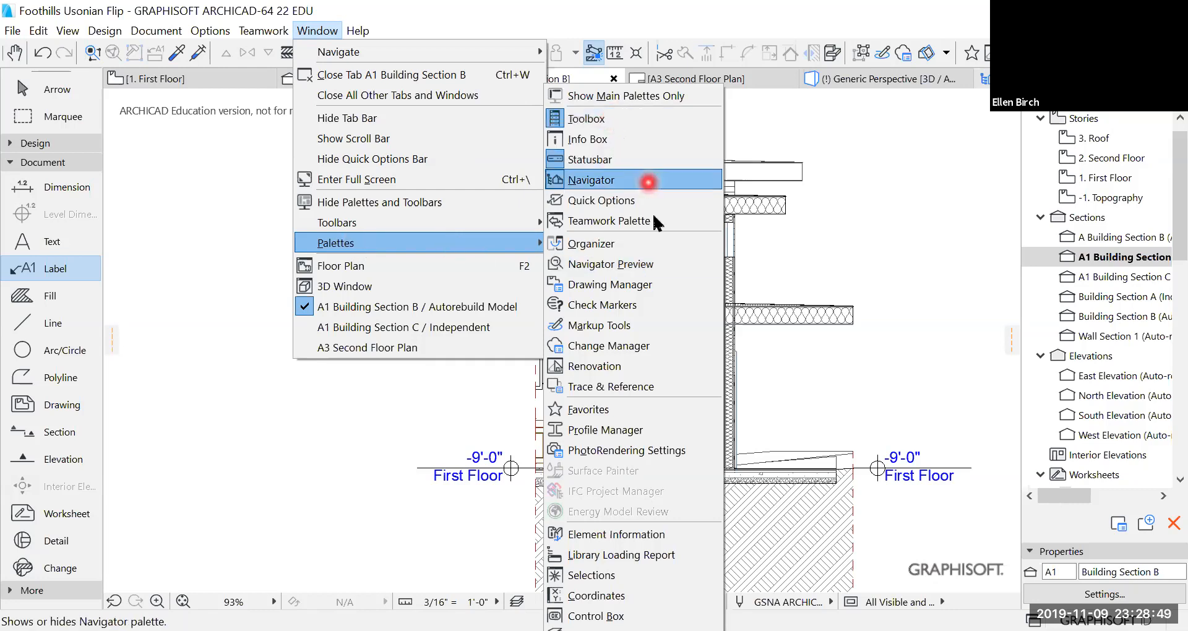
click(651, 143)
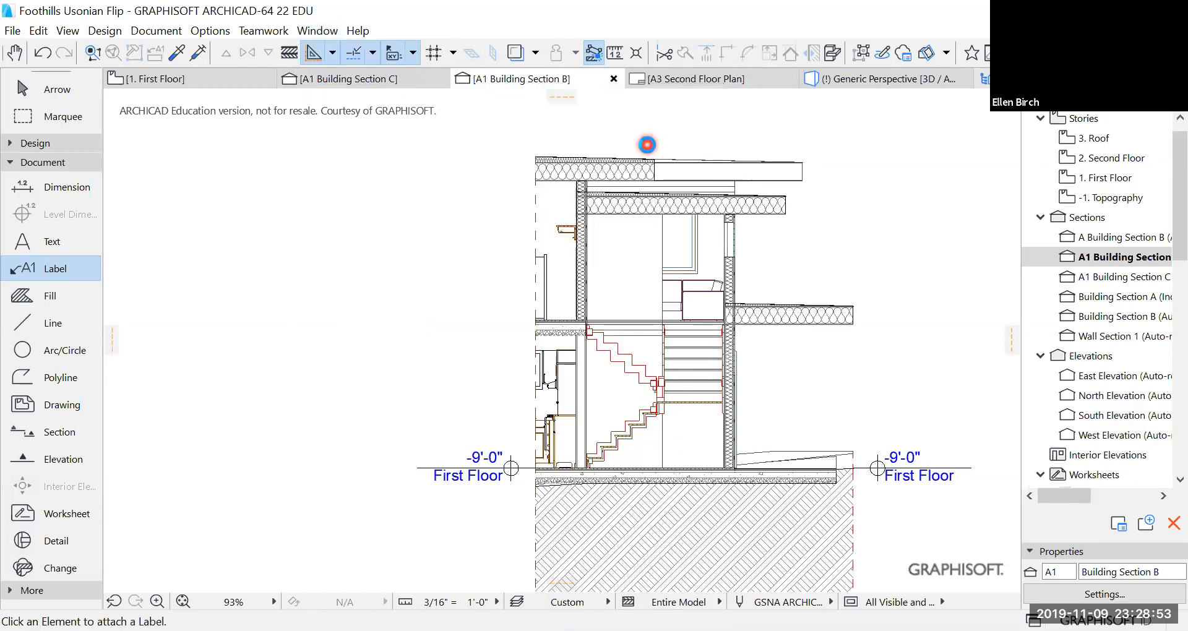
click(403, 108)
mouse_move(401, 106)
mouse_down()
mouse_move(382, 49)
mouse_move(399, 118)
mouse_up()
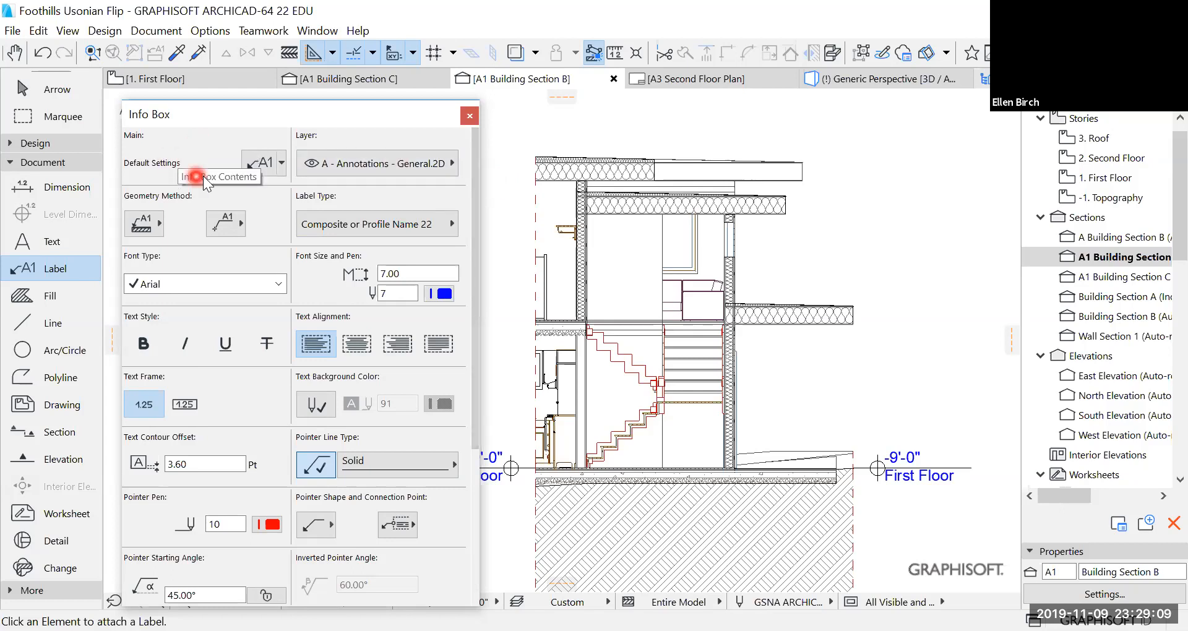
Examine the available label types in the Label default settings and close them without changes
click(262, 164)
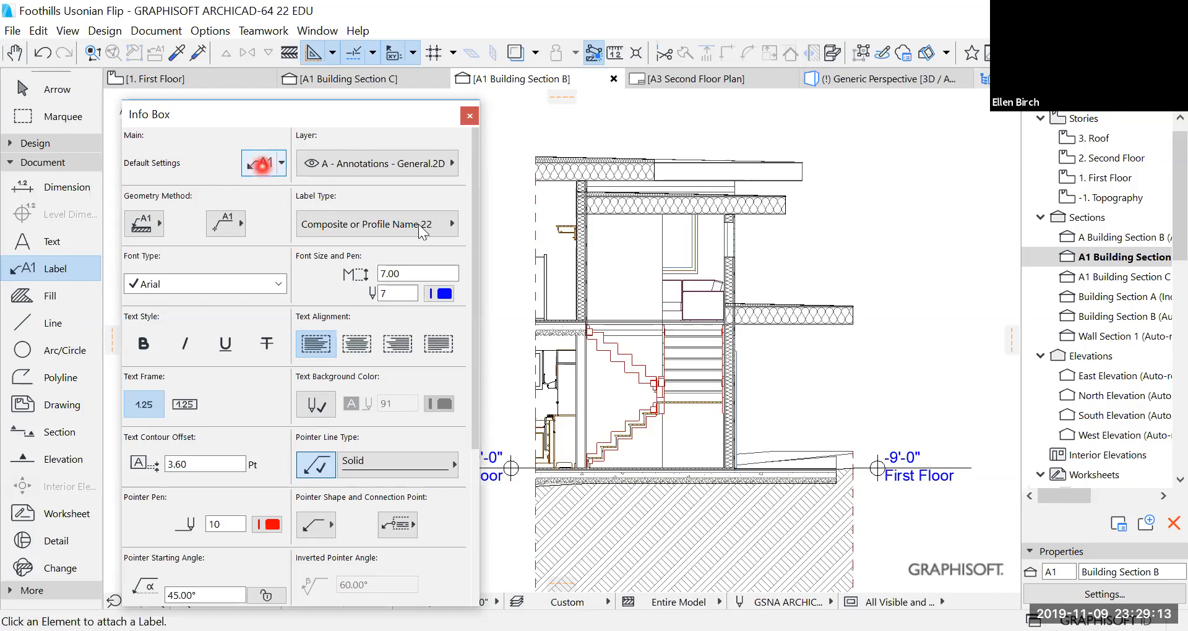
scroll(521, 311, down, 2)
scroll(521, 310, down, 2)
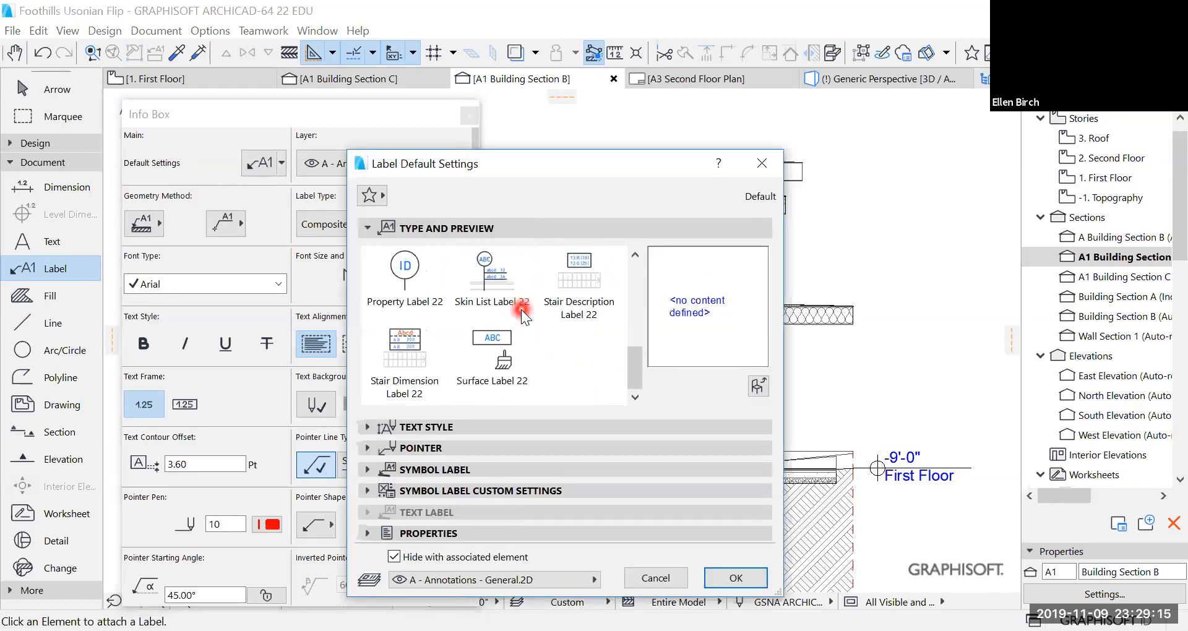
scroll(521, 309, up, 3)
scroll(523, 316, up, 1)
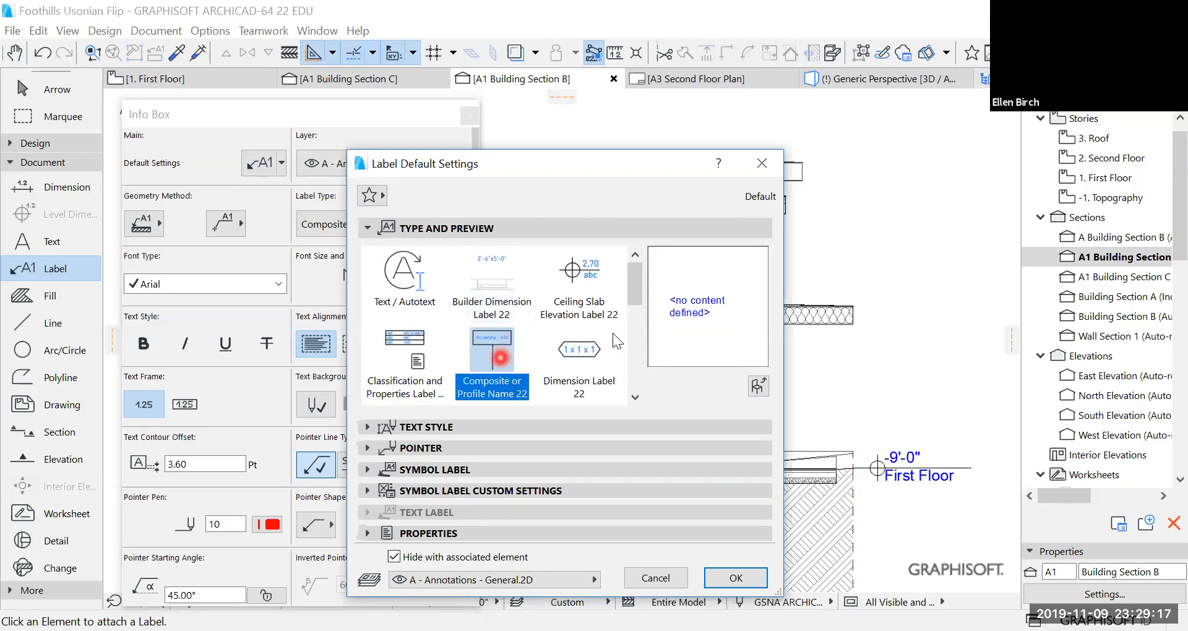
click(761, 166)
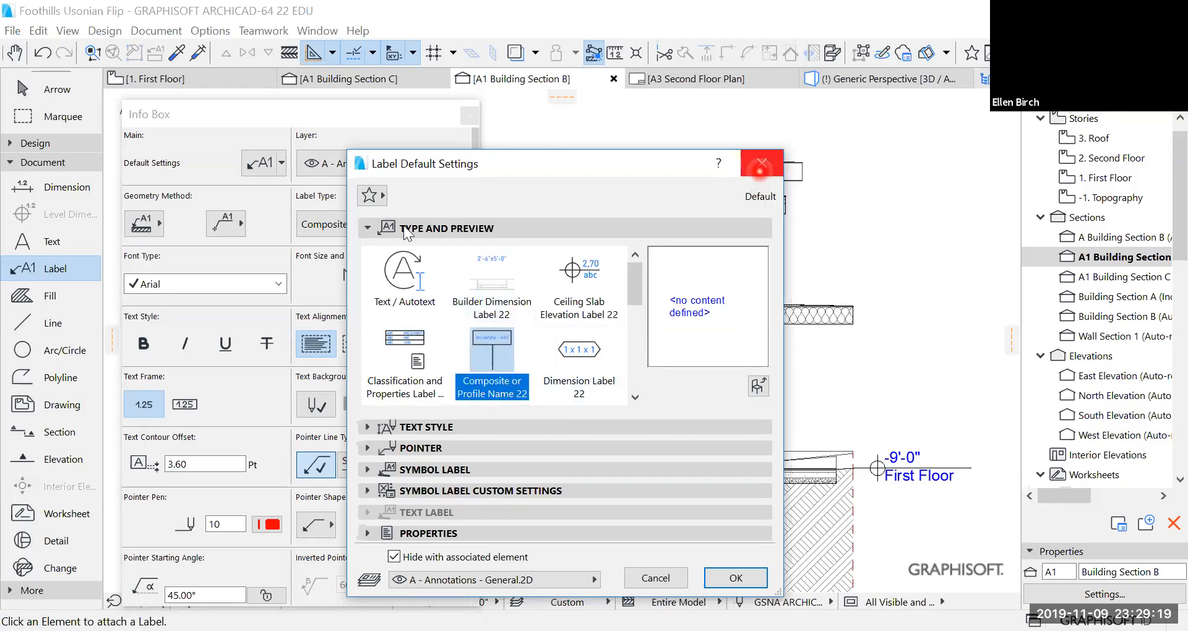
click(413, 162)
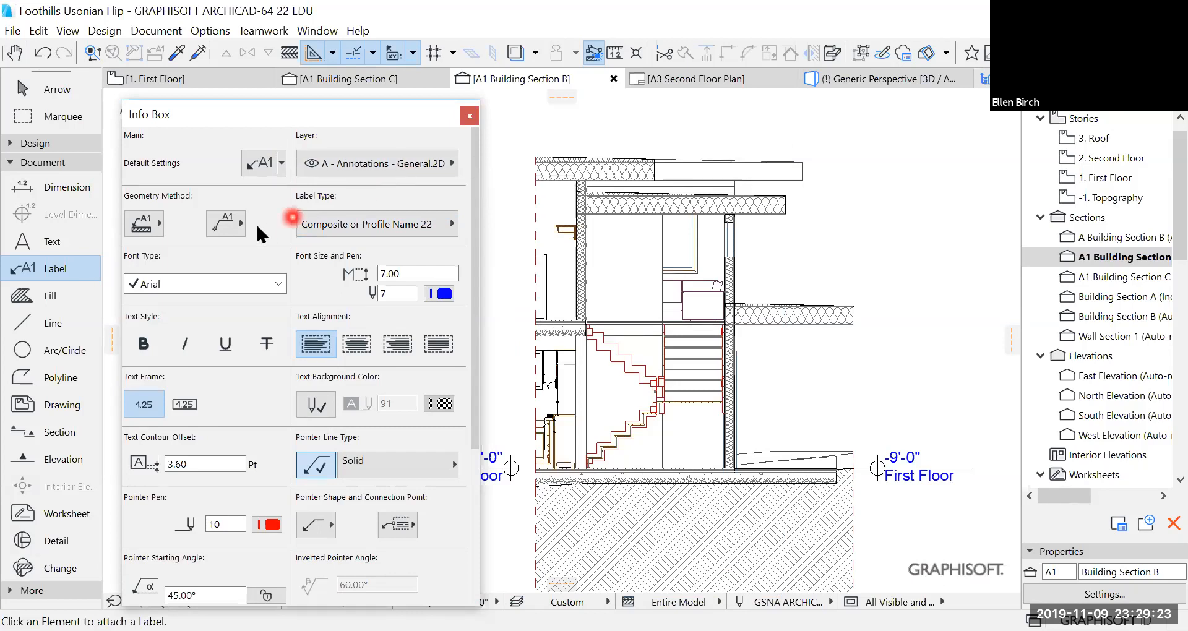
Examine the label geometry methods for associative and independent placement
click(169, 246)
click(222, 243)
click(150, 237)
drag(150, 236, 160, 232)
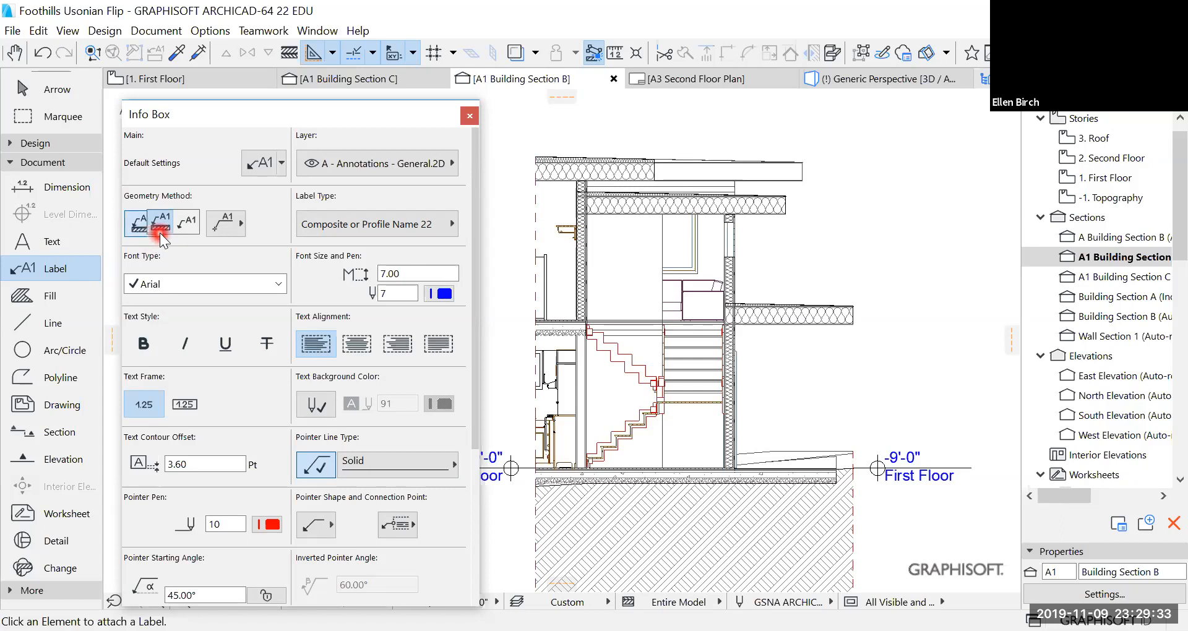
drag(160, 233, 173, 226)
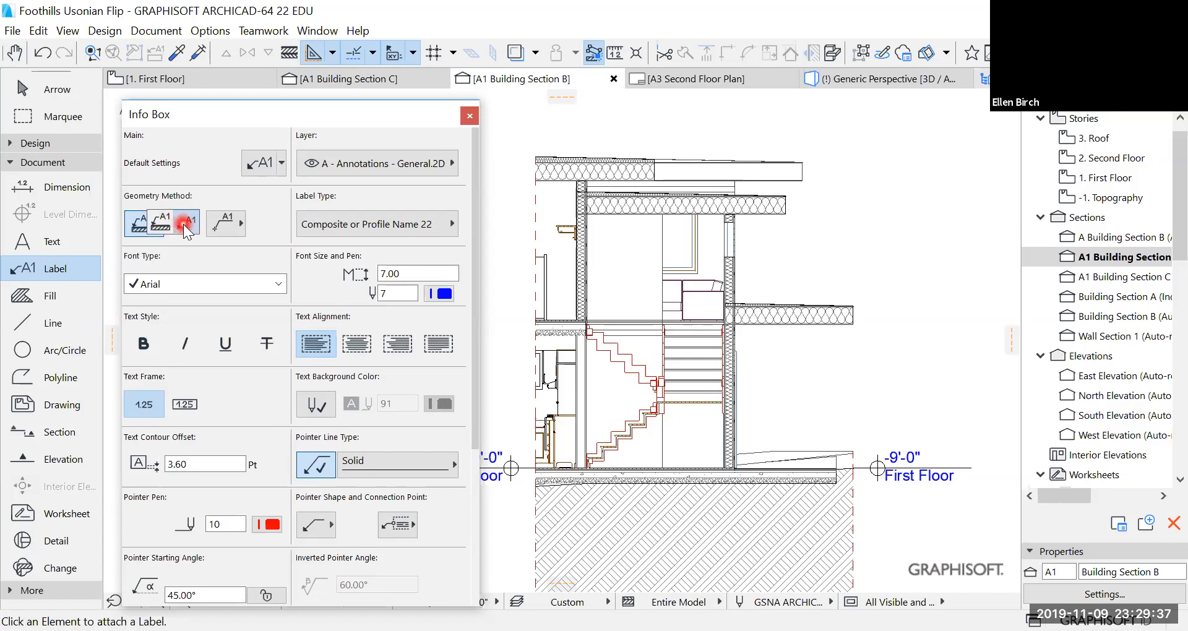
drag(185, 229, 162, 229)
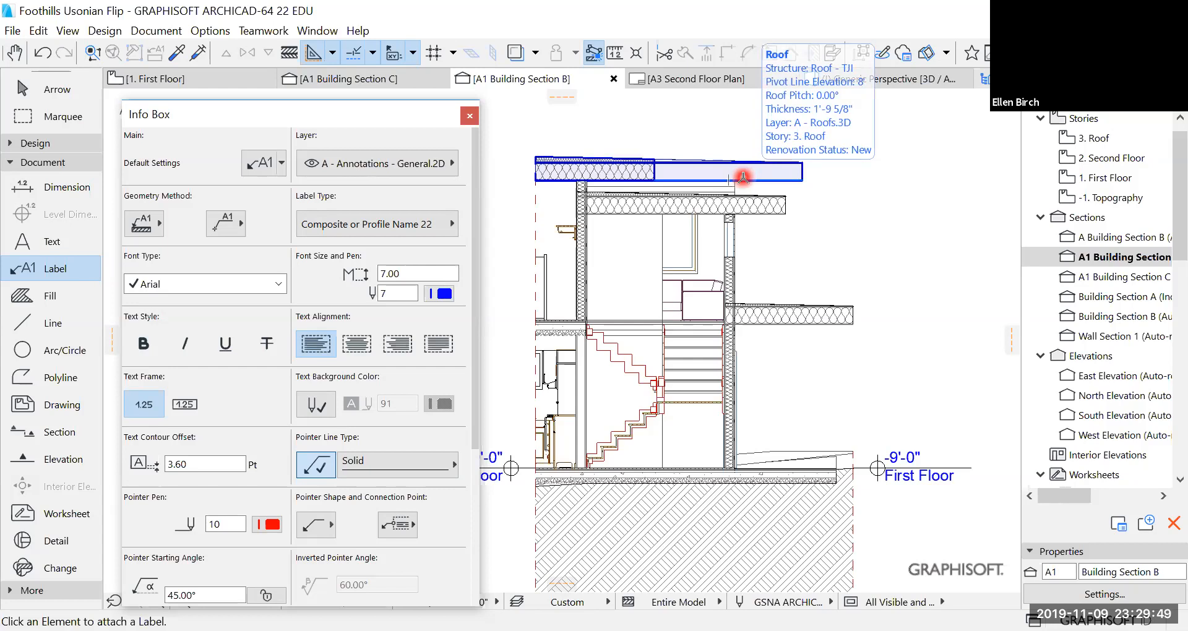
Try the independent label geometry method on the upper roof, and restore the associative method
click(154, 226)
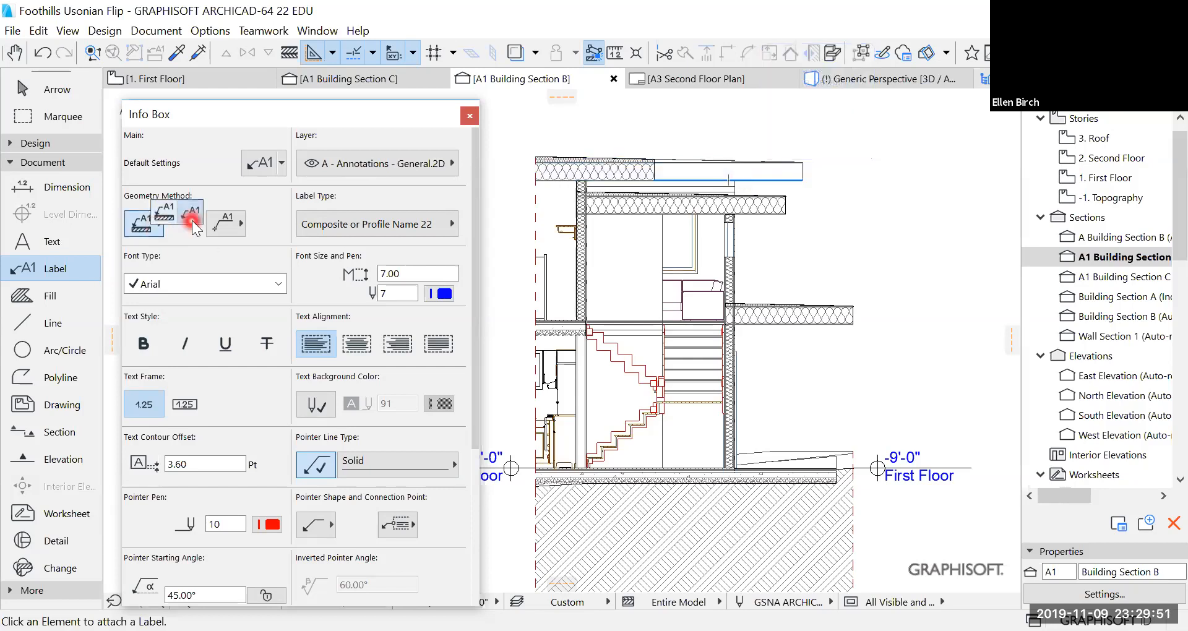
click(192, 226)
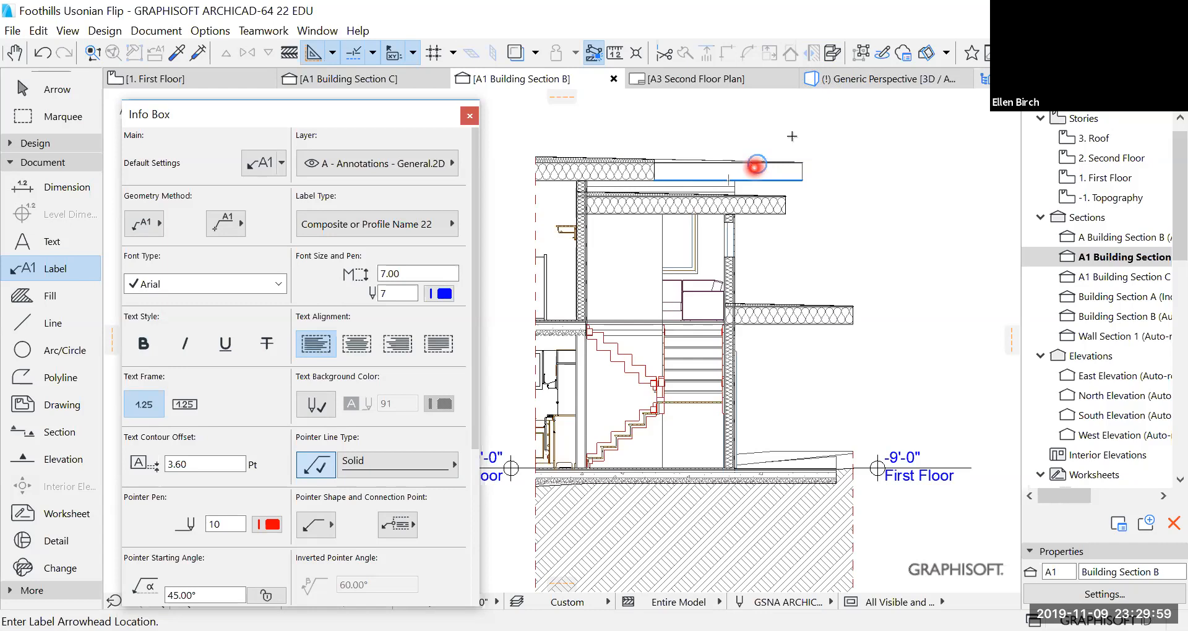
click(234, 224)
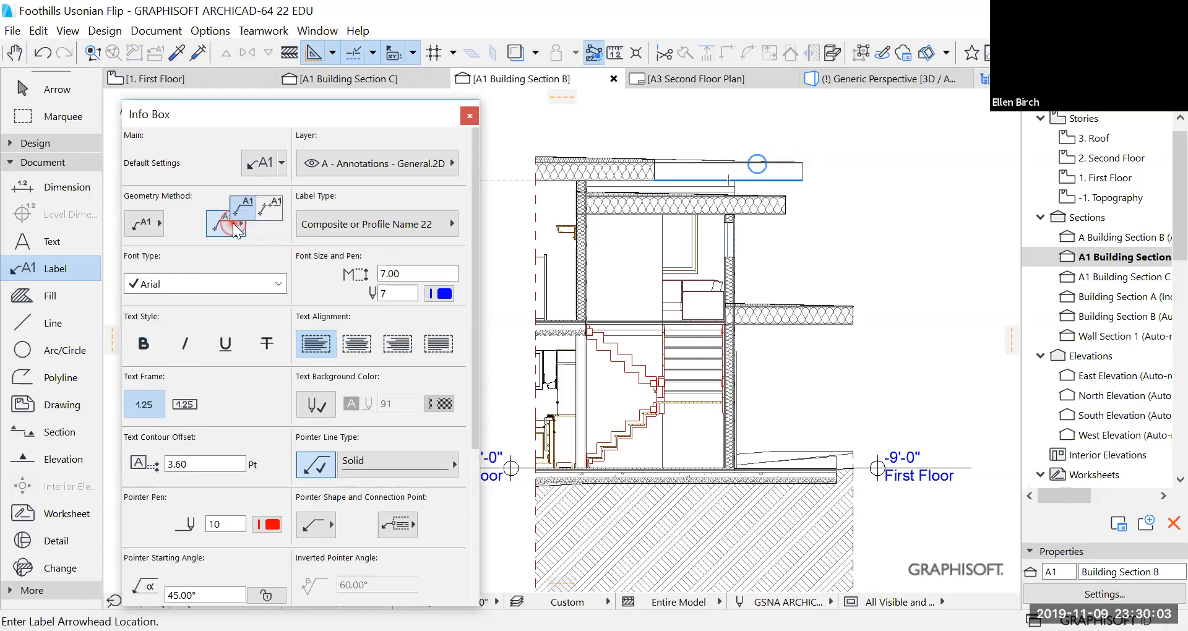
drag(243, 219, 273, 212)
drag(150, 224, 164, 218)
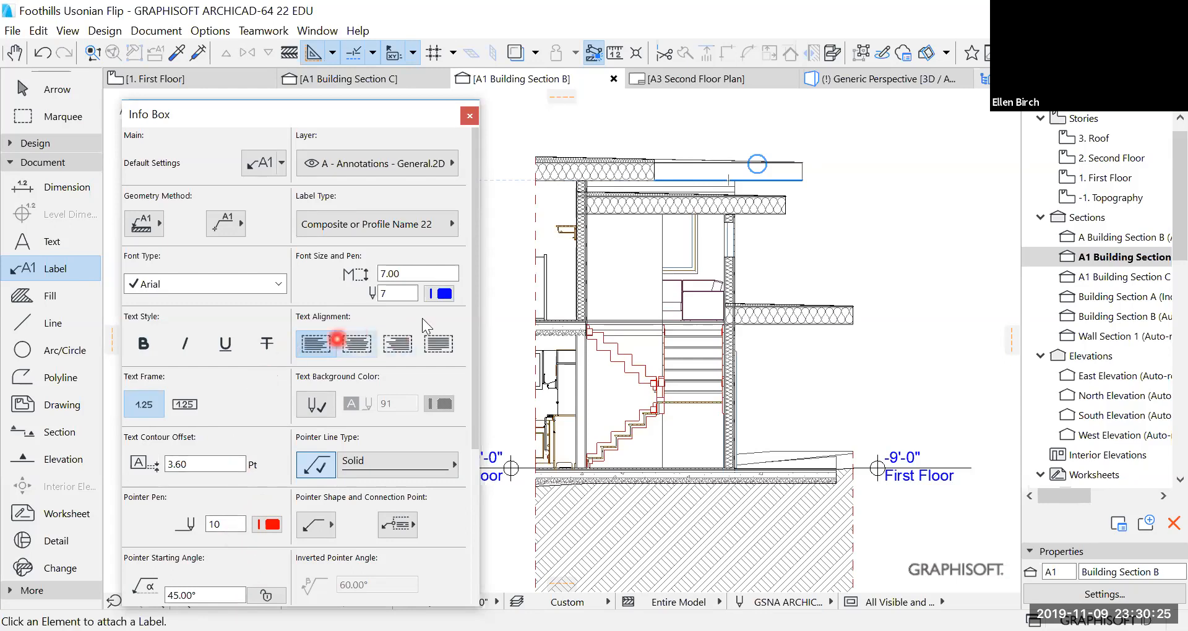
Set the label's text alignment to right and turn off its pointer
click(399, 345)
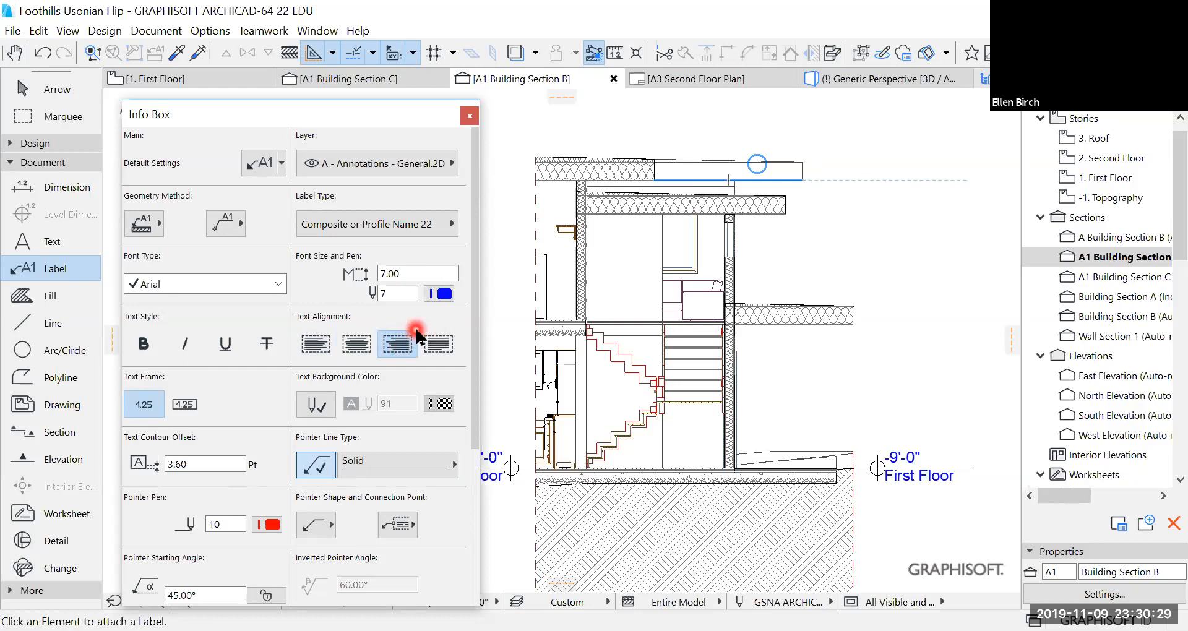
click(323, 468)
click(331, 467)
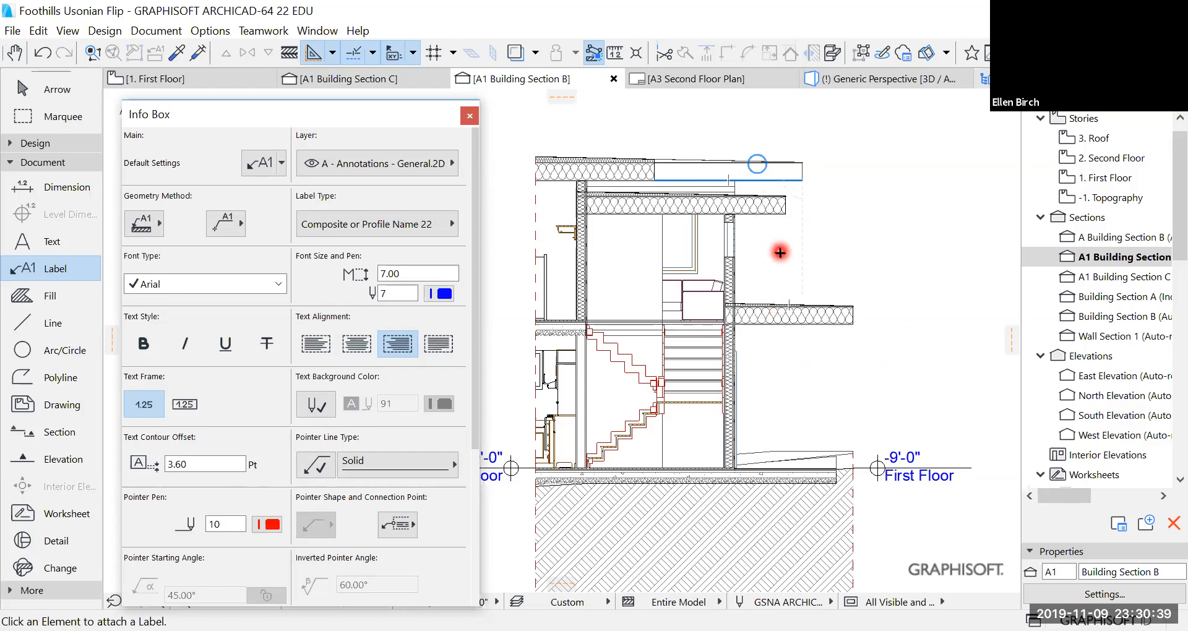
Try placing a Composite or Profile Name label without an arrow pointer on the lower roof, and undo it
click(766, 316)
click(821, 197)
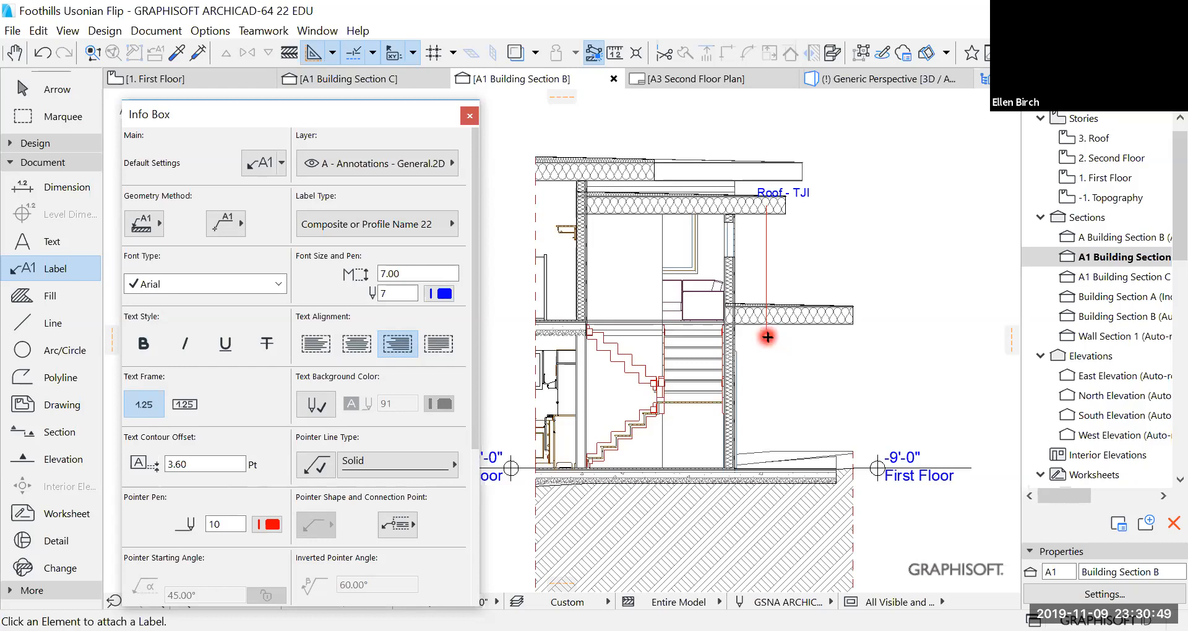
key(ctrl+z)
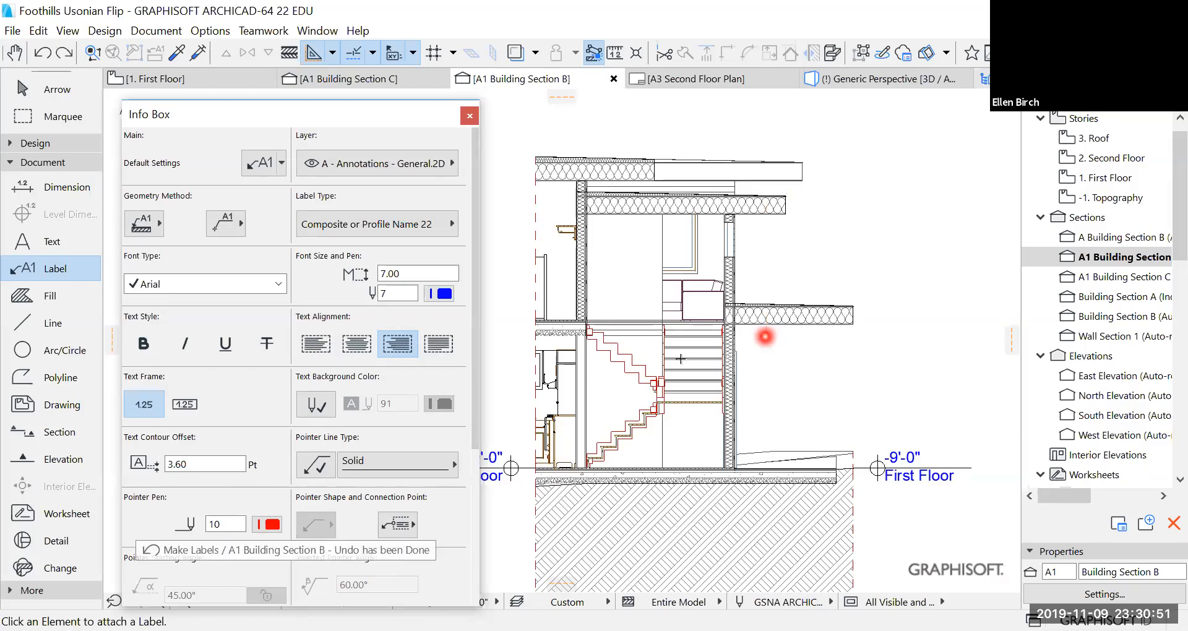
Turn the label pointer back on and place a Composite or Profile Name label on the lower roof, outside the building
click(321, 456)
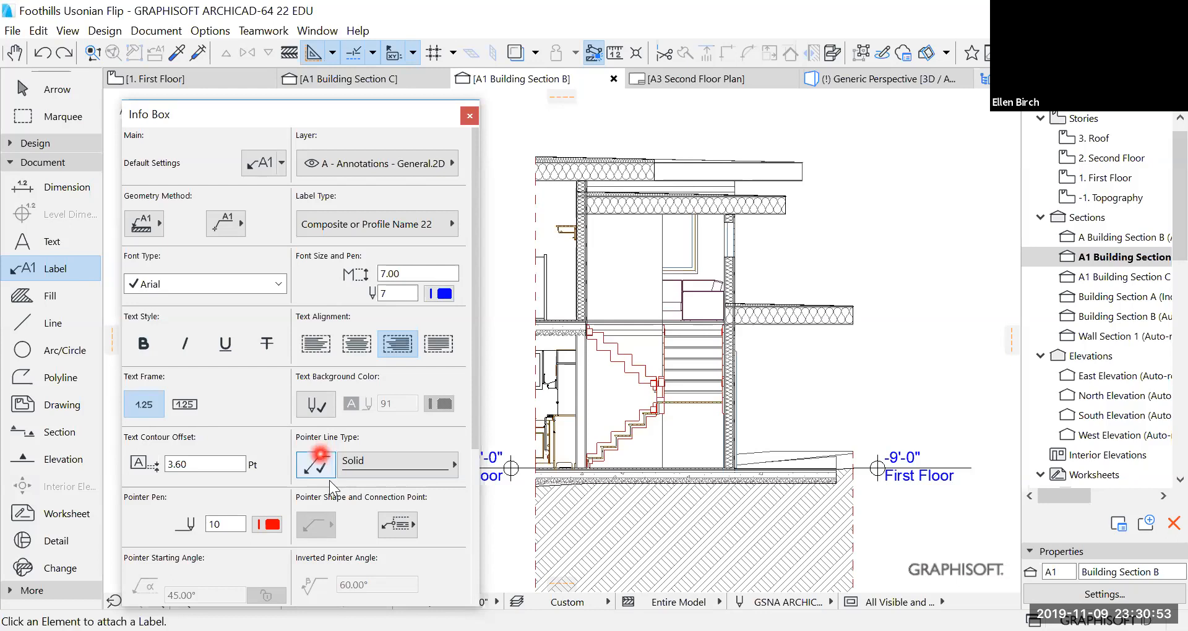
click(331, 530)
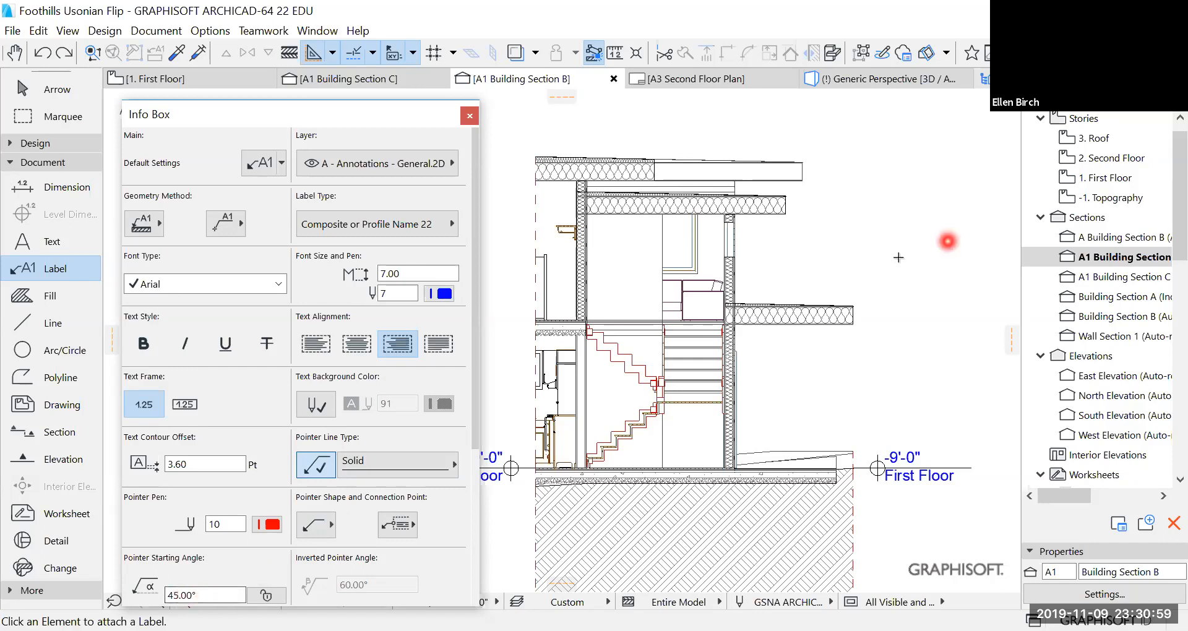
click(808, 311)
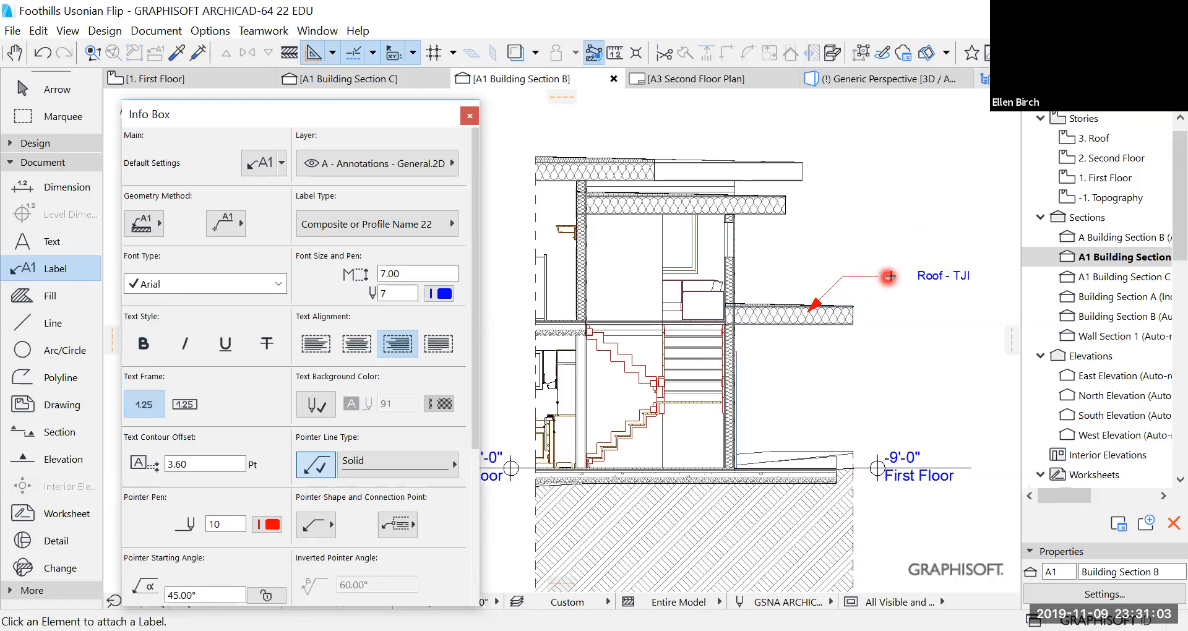
click(934, 301)
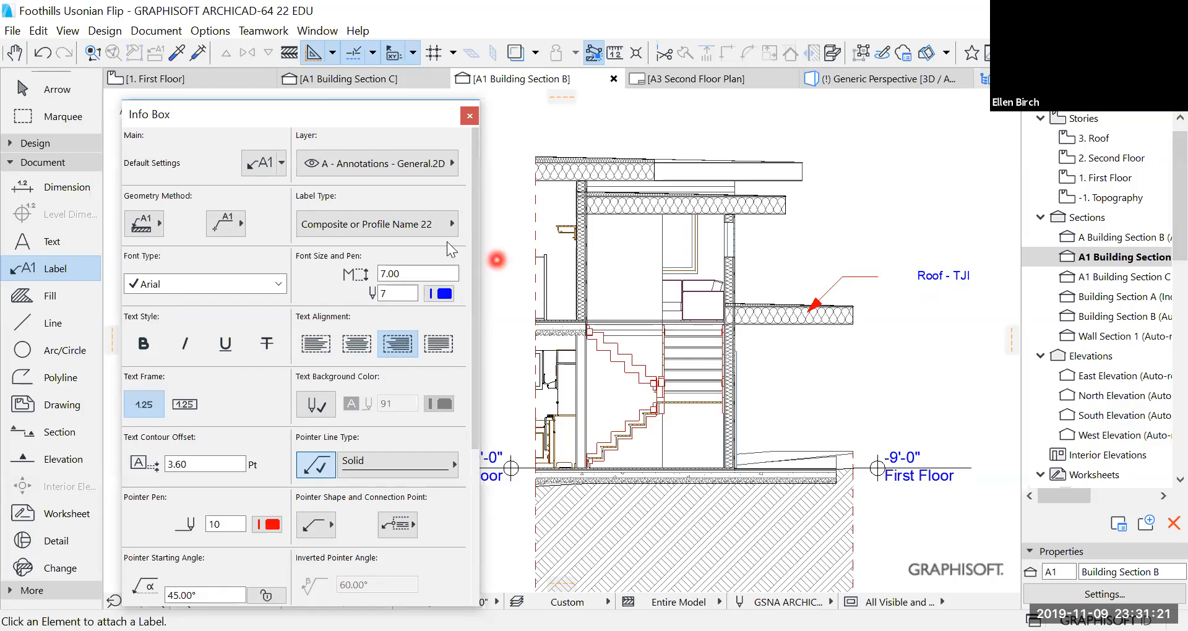
Switch the label type to Text / Autotext and label the upper roof's overhang "Roof -TJI"
click(316, 223)
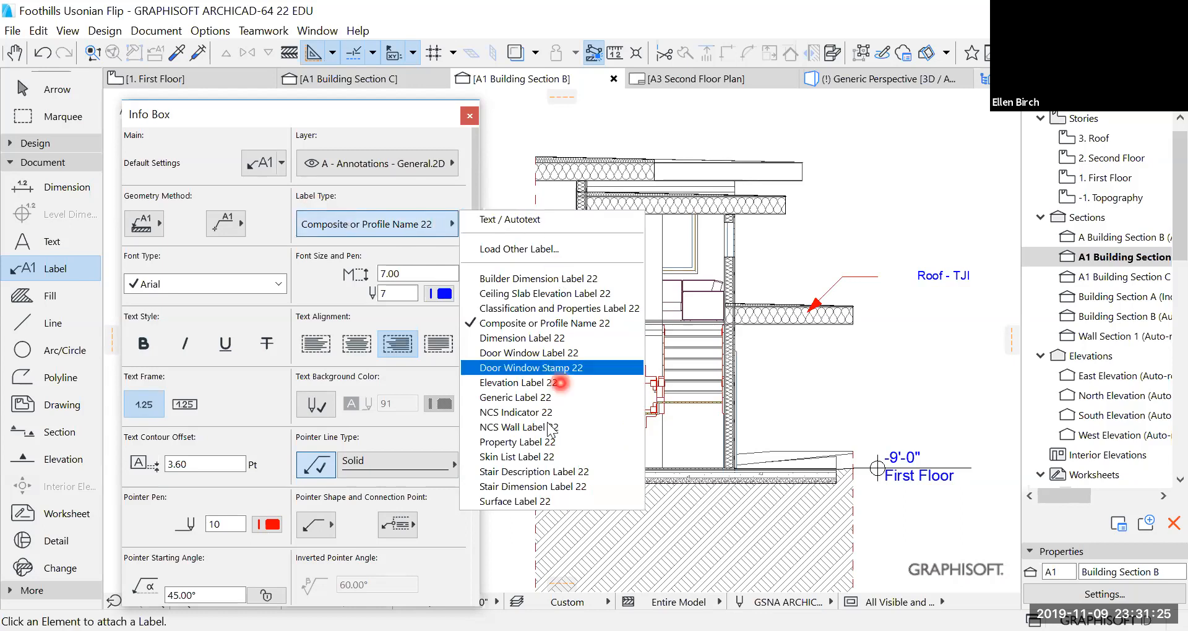
click(608, 224)
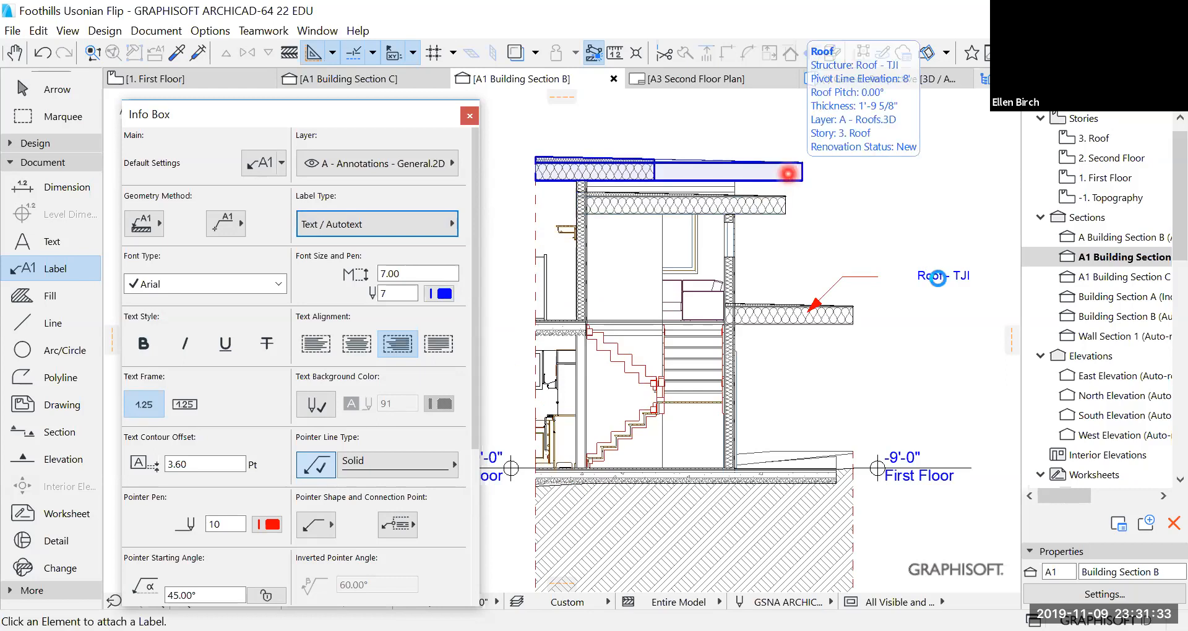
click(890, 194)
text(ro)
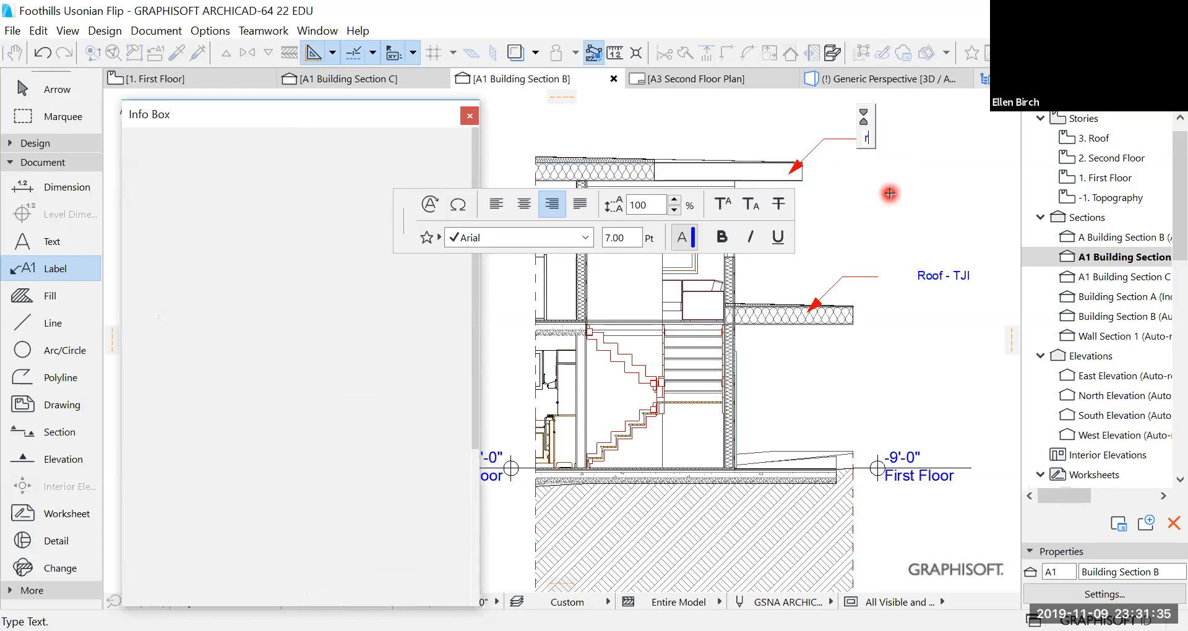
key(BackSpace)
key(BackSpace)
text(Roo)
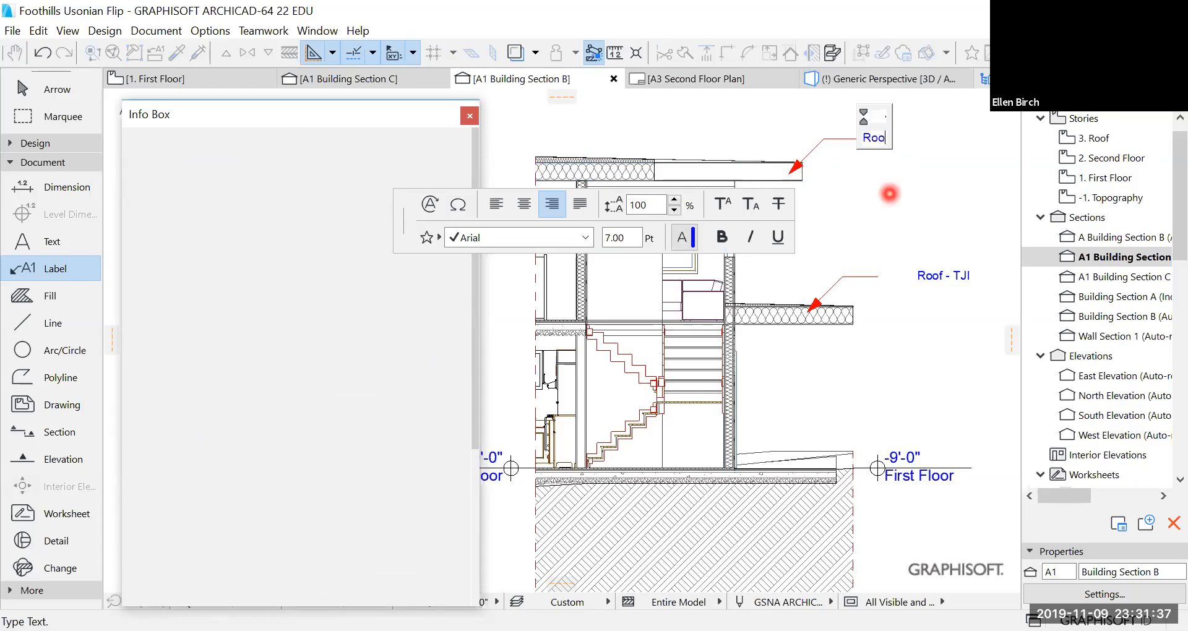
text(f -TJI)
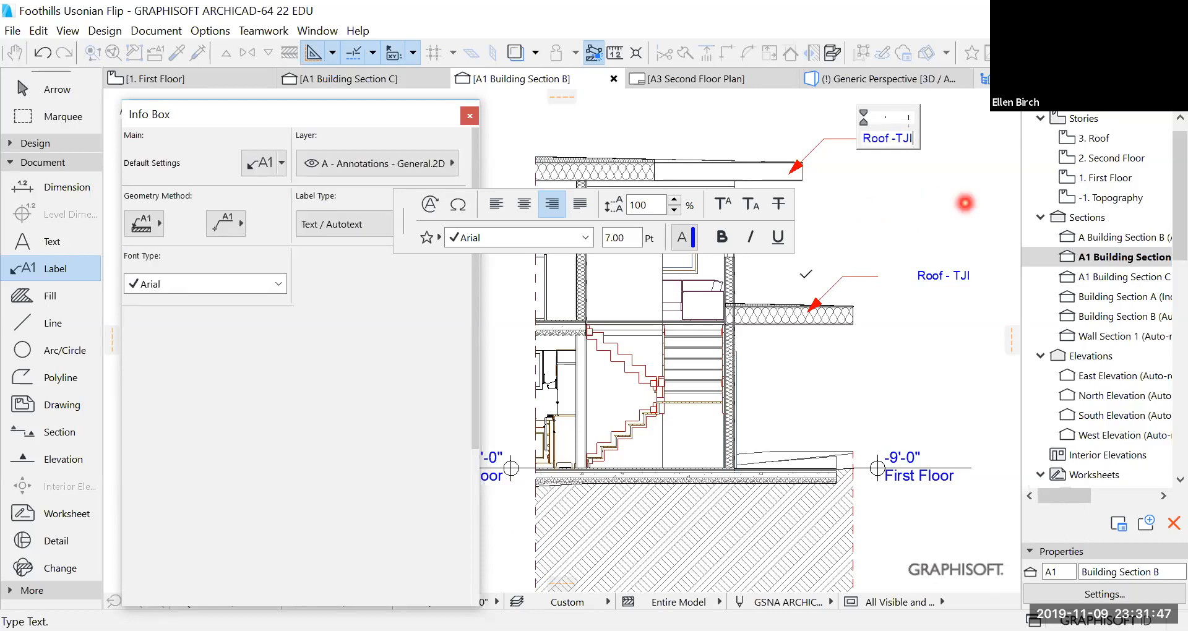
click(966, 203)
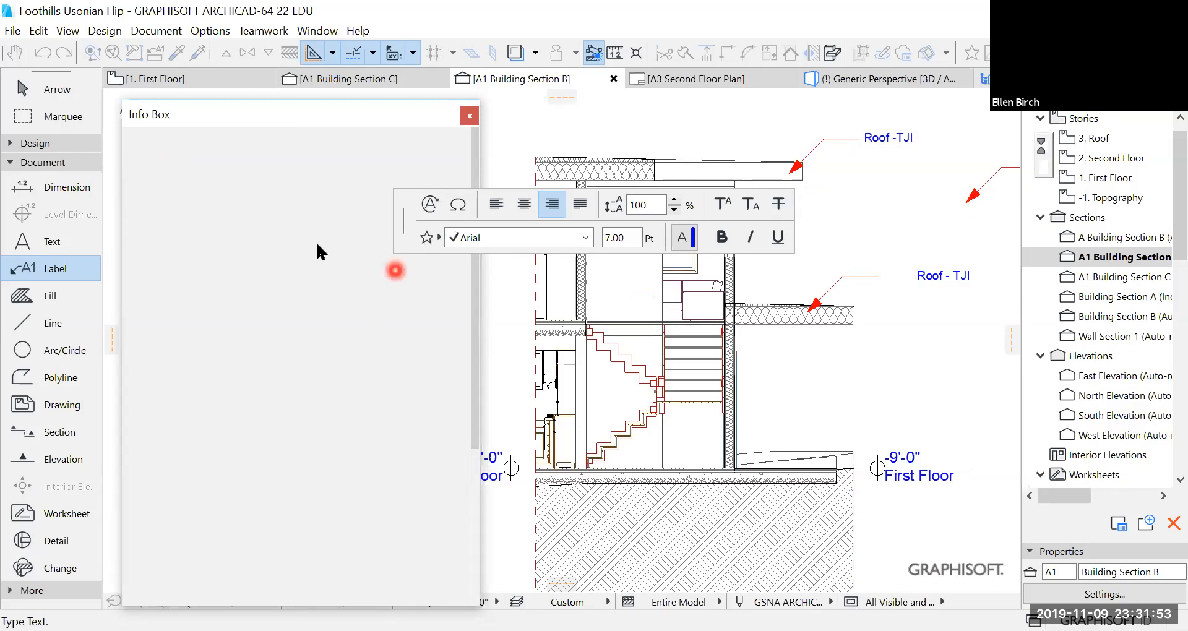
click(847, 188)
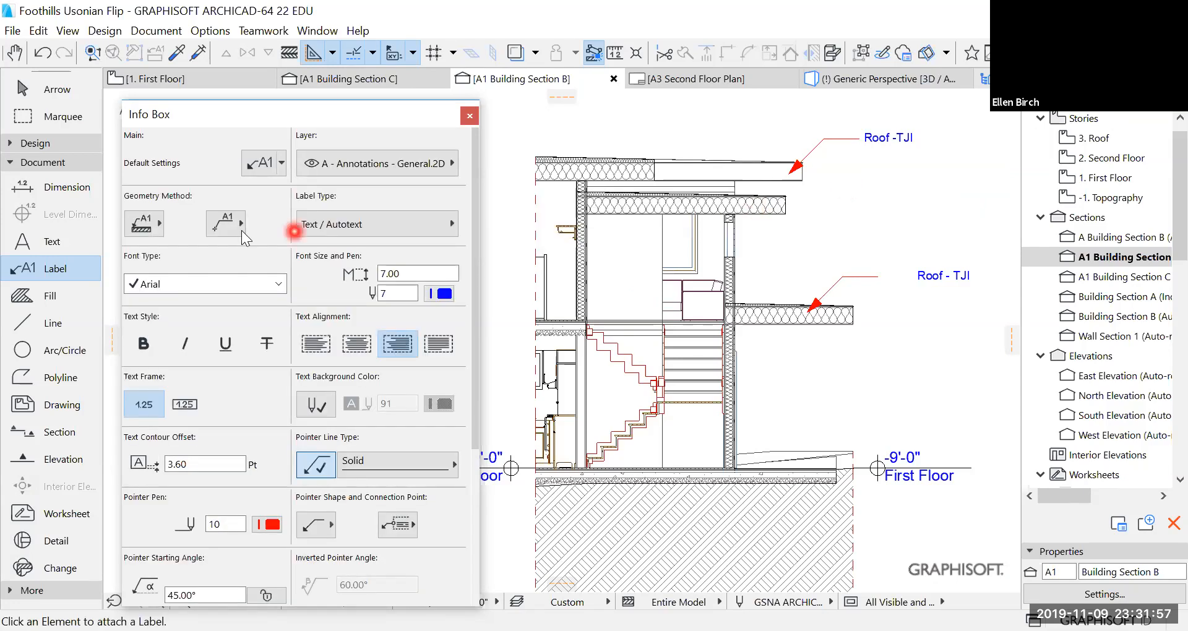
Switch to independent labeling and label the upper roof's insulated part with the text "R-13 Spray Foam Insulation"
click(161, 228)
click(161, 229)
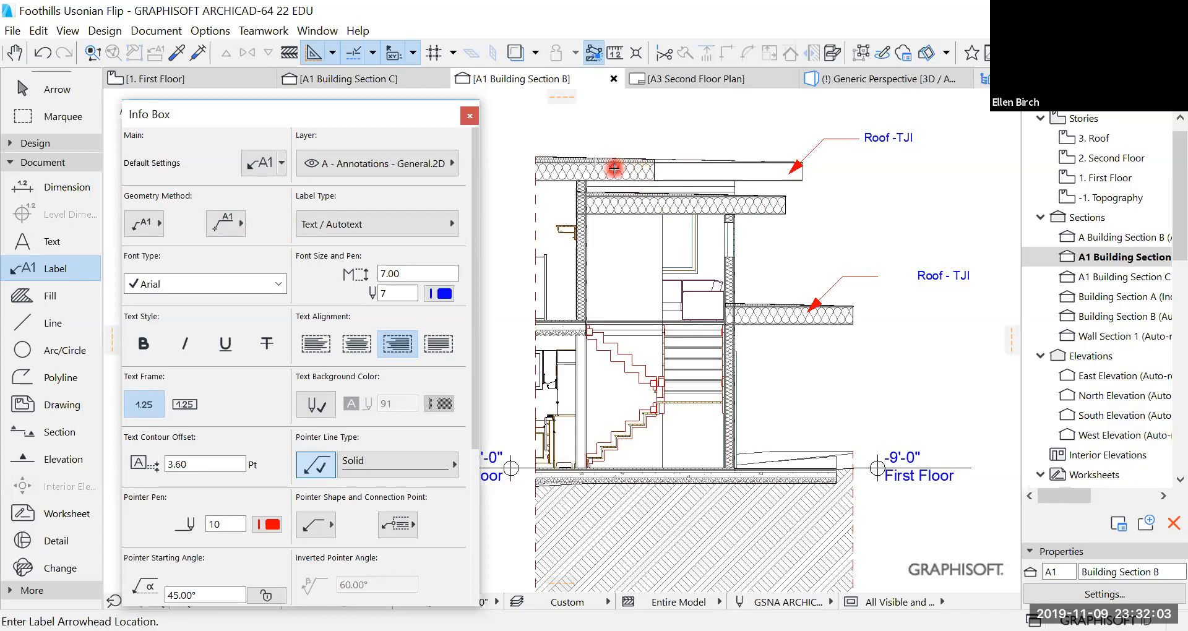
click(614, 169)
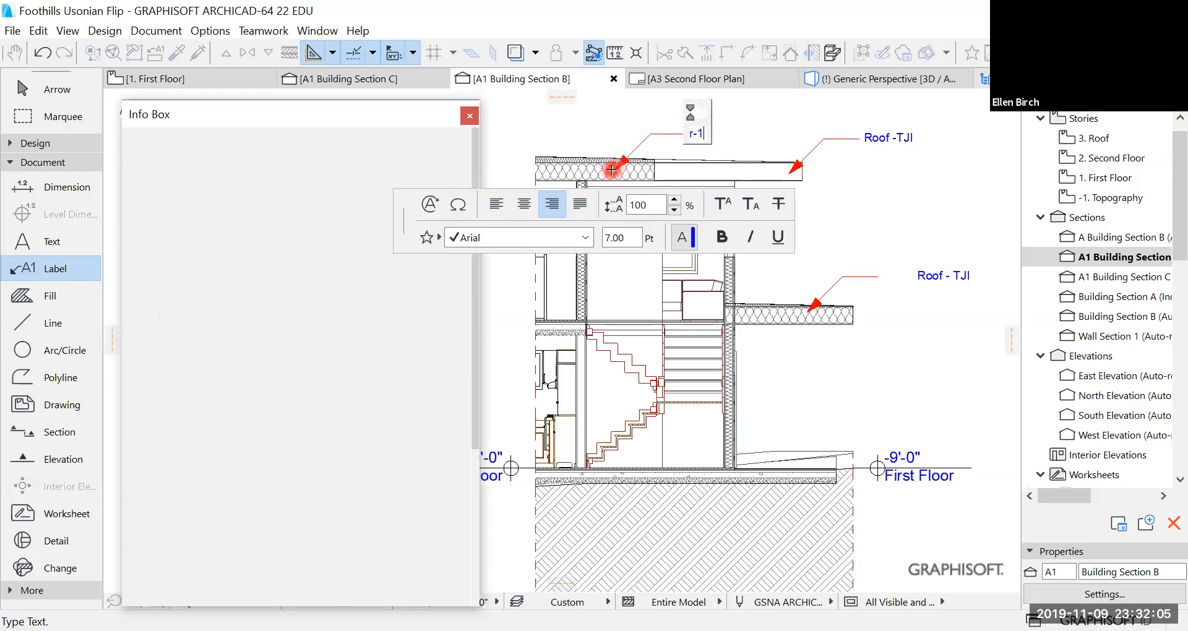
text(R-13 S)
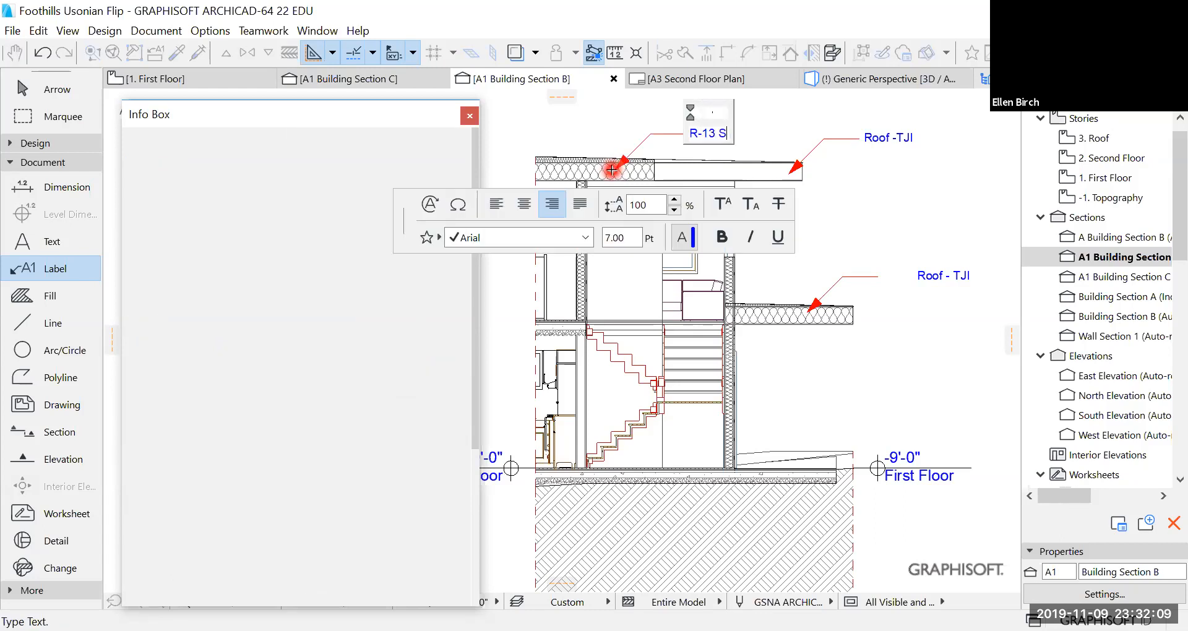
text(pray FOam i)
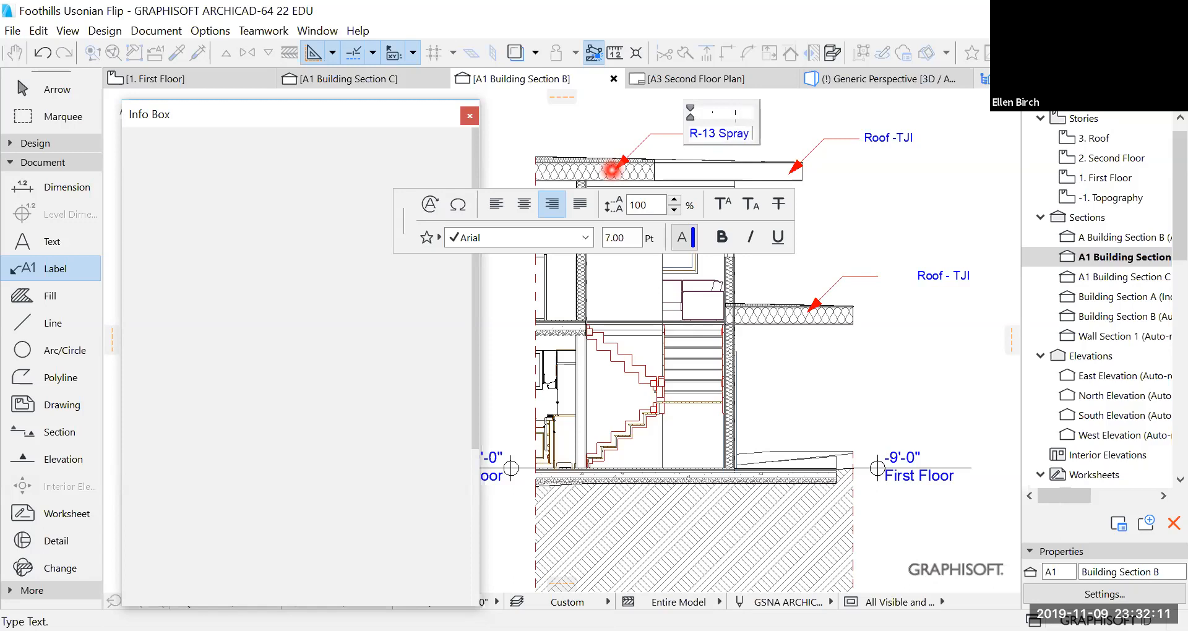
key(BackSpace)
key(BackSpace)
key(BackSpace)
key(BackSpace)
key(BackSpace)
text(oam Insulation)
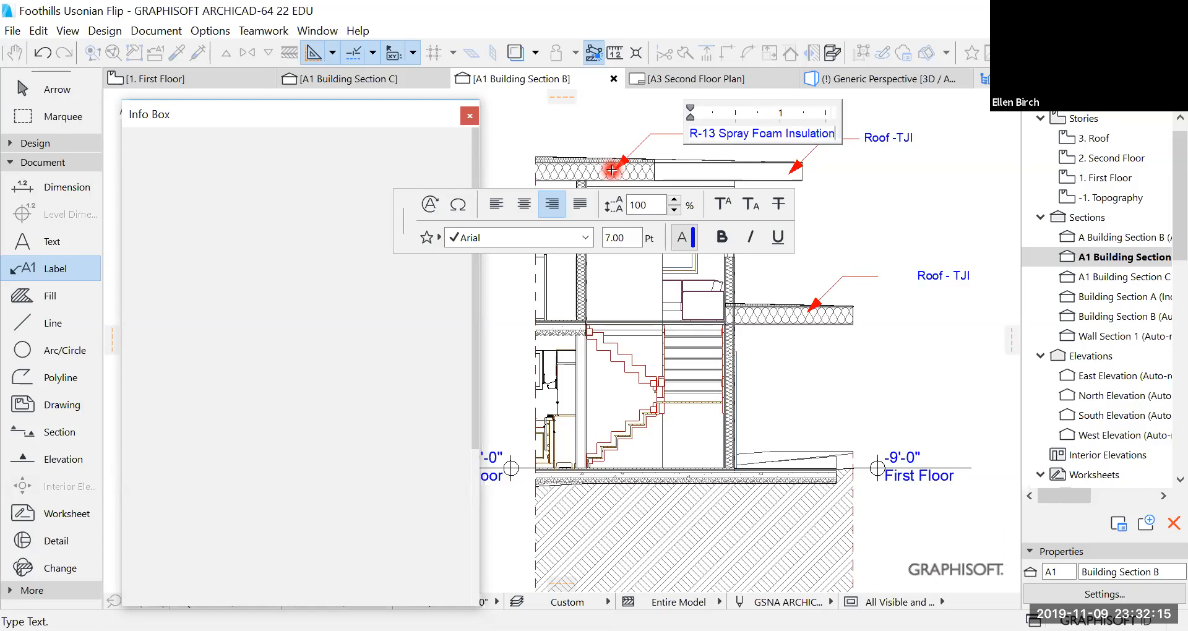
click(876, 202)
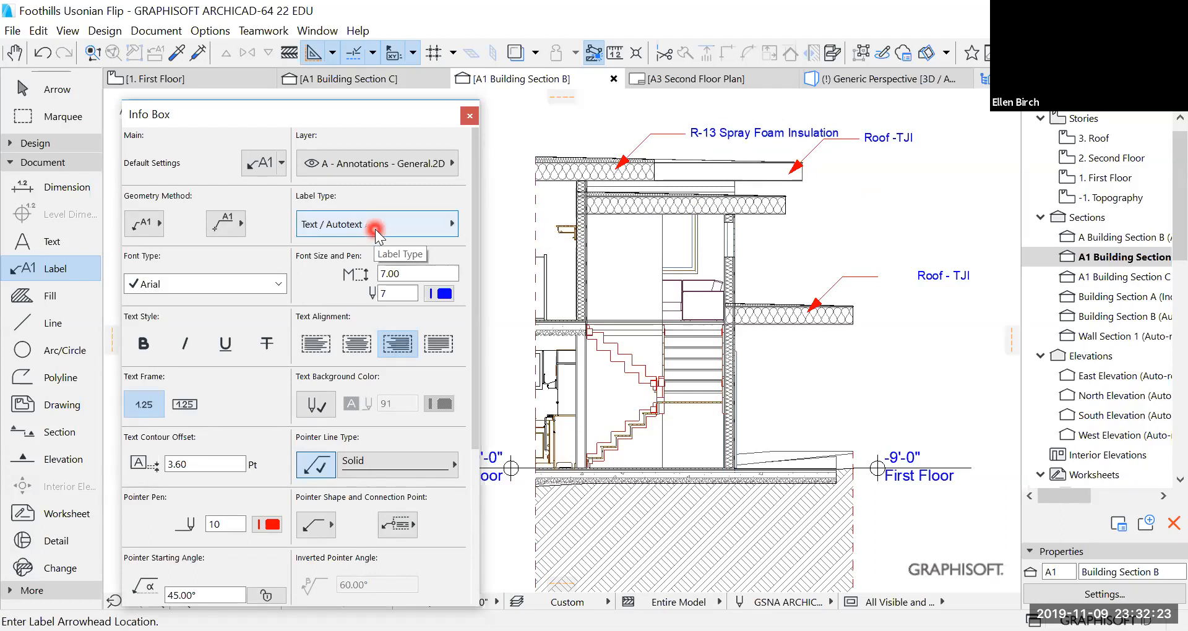
Set the label type to Composite or Profile Name 22 and switch the geometry method back to associative labeling
click(441, 232)
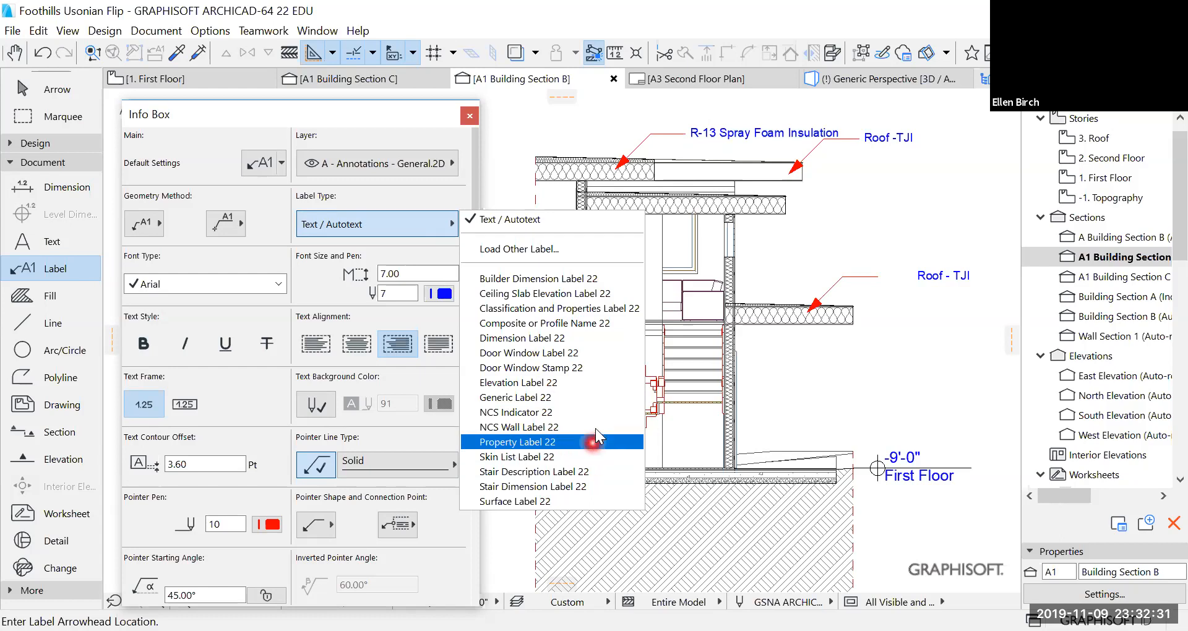
click(539, 328)
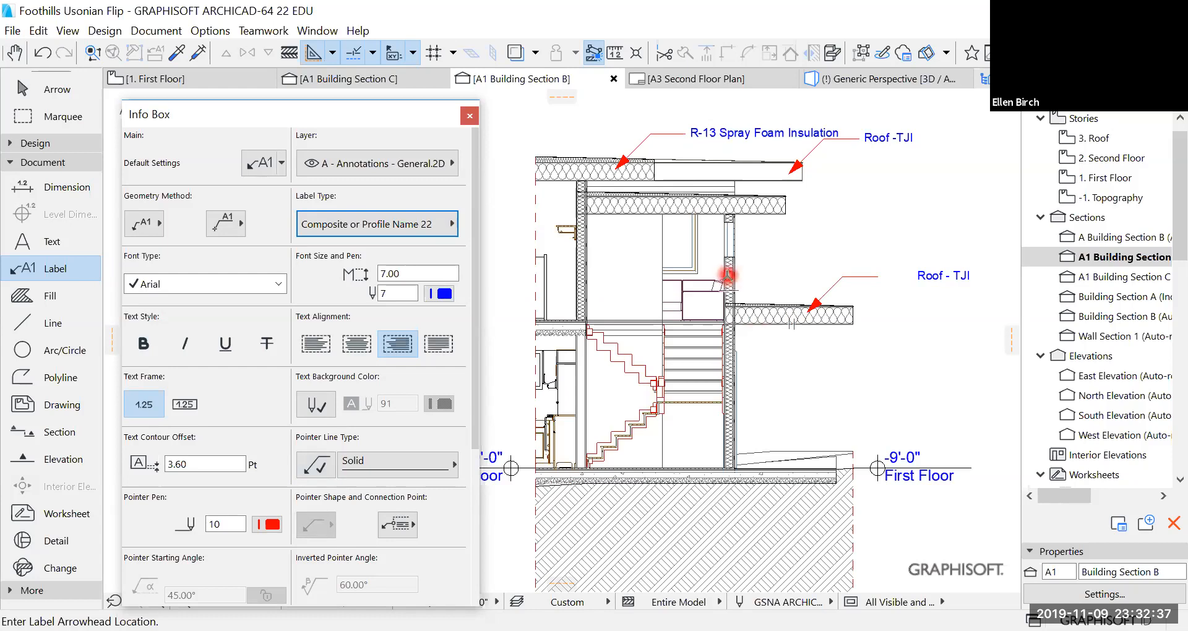
click(143, 209)
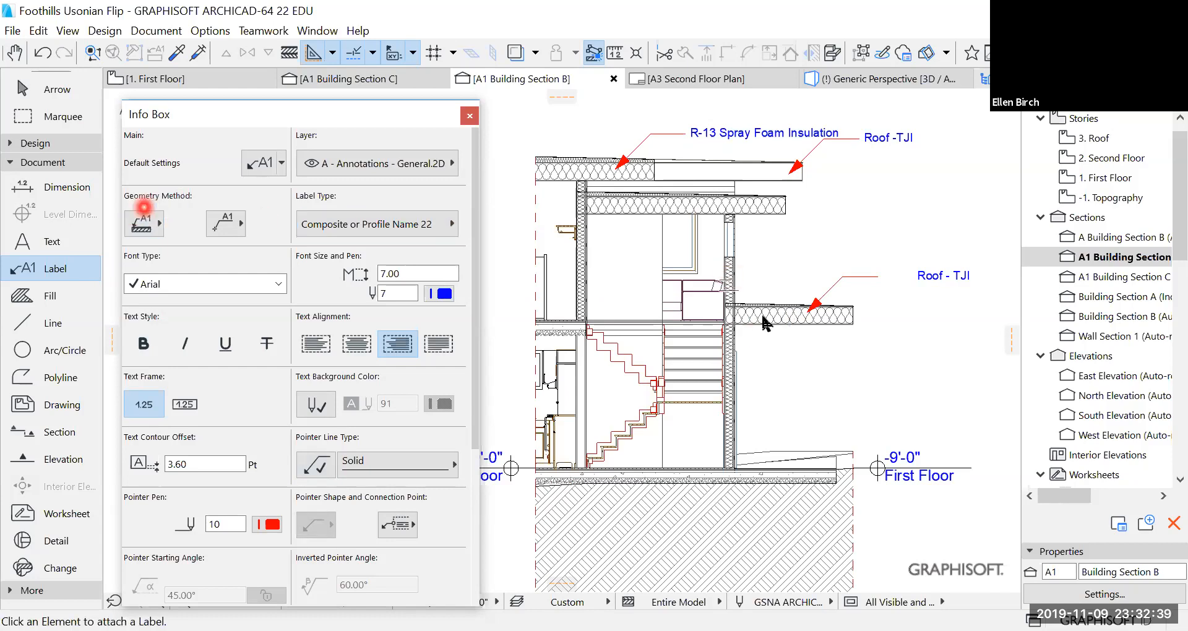
Try labeling the second-floor exterior wall with a Composite or Profile Name label that has no arrow pointer
click(730, 270)
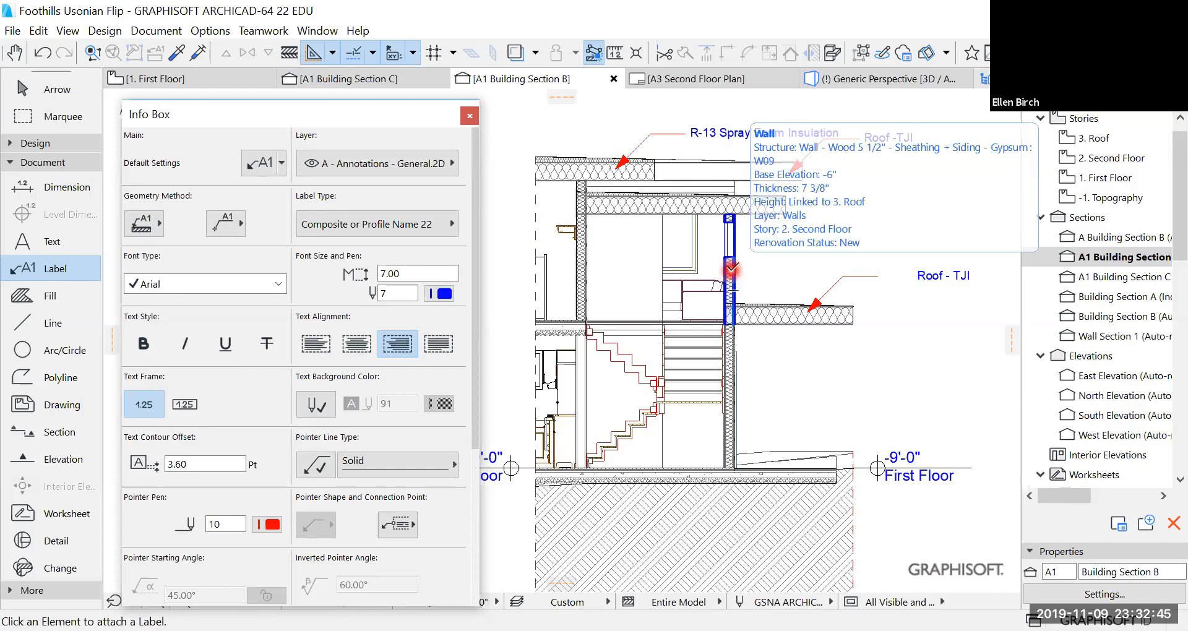
click(731, 270)
click(384, 287)
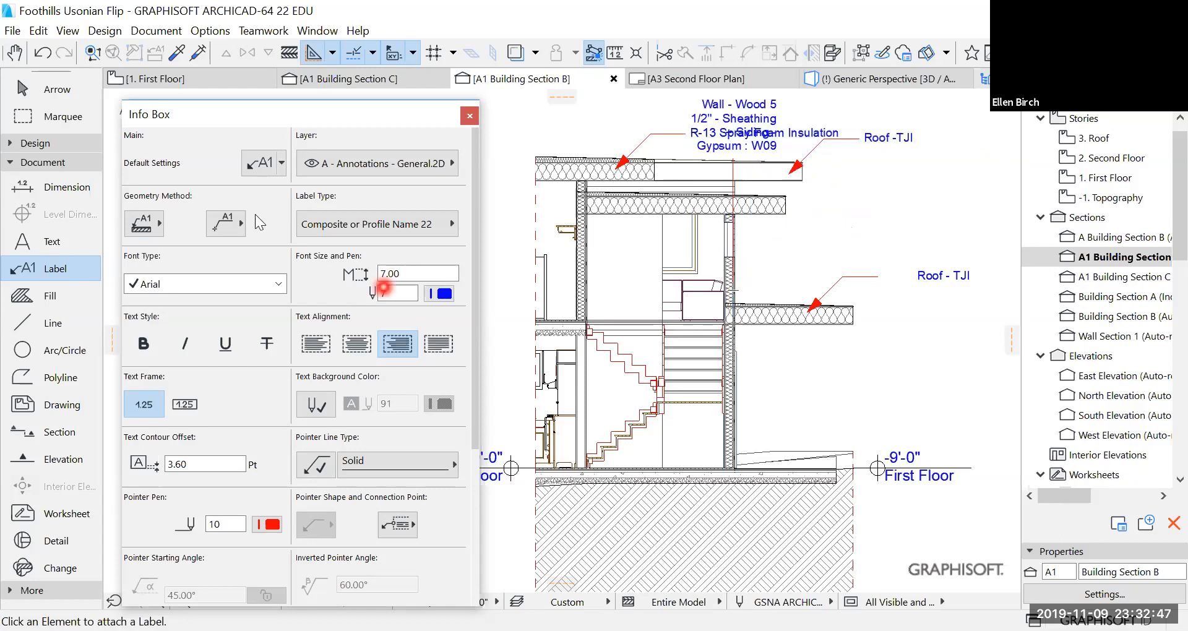
Turn on the label pointer and replace the second-floor wall's label with an arrowed one outside the building
click(323, 526)
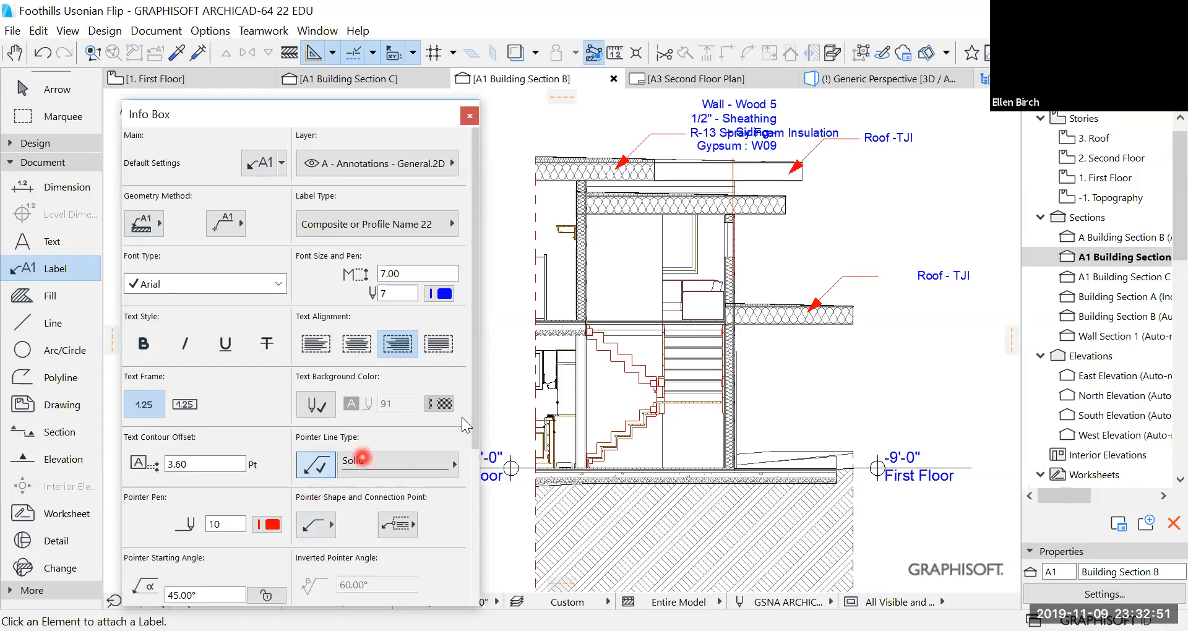
key(ctrl+z)
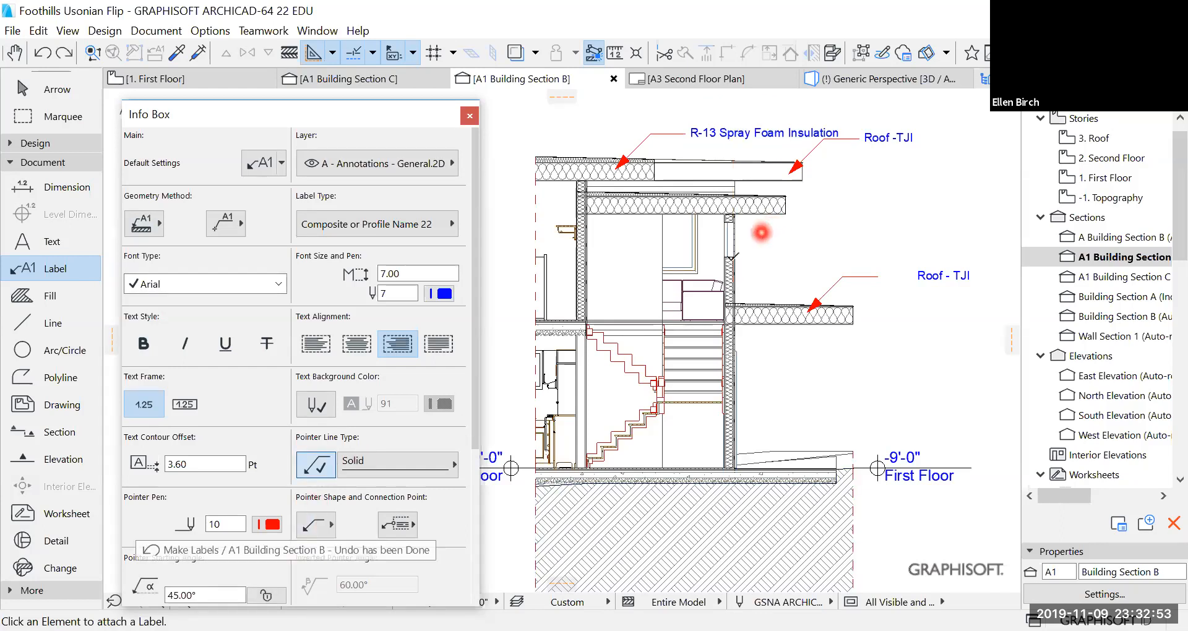
click(725, 265)
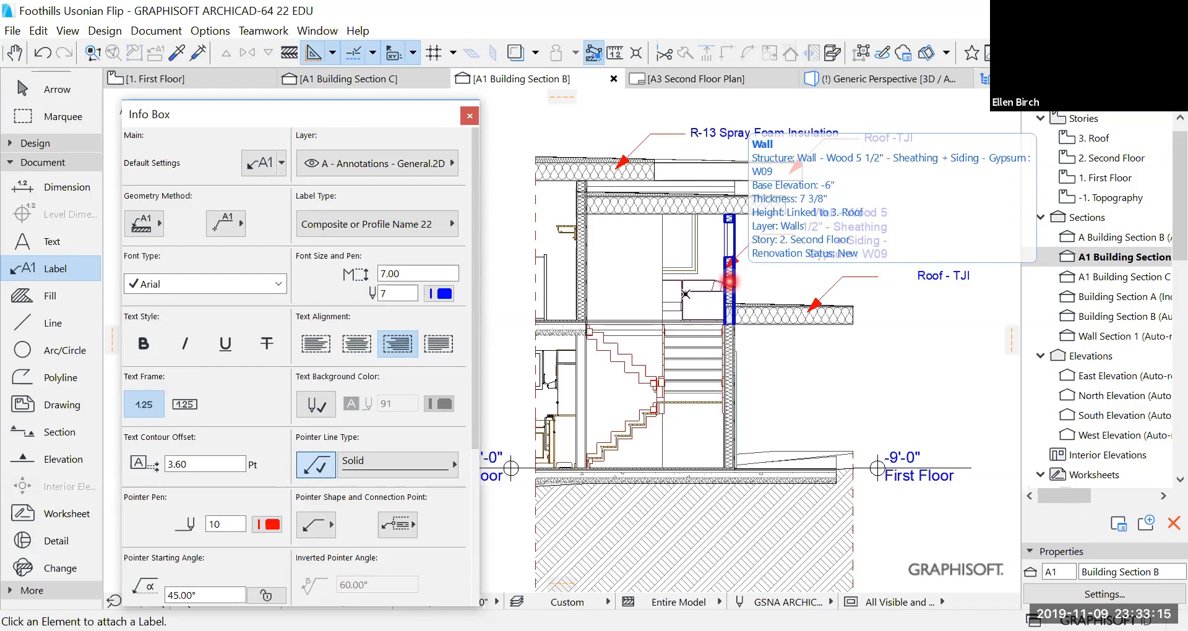
click(729, 278)
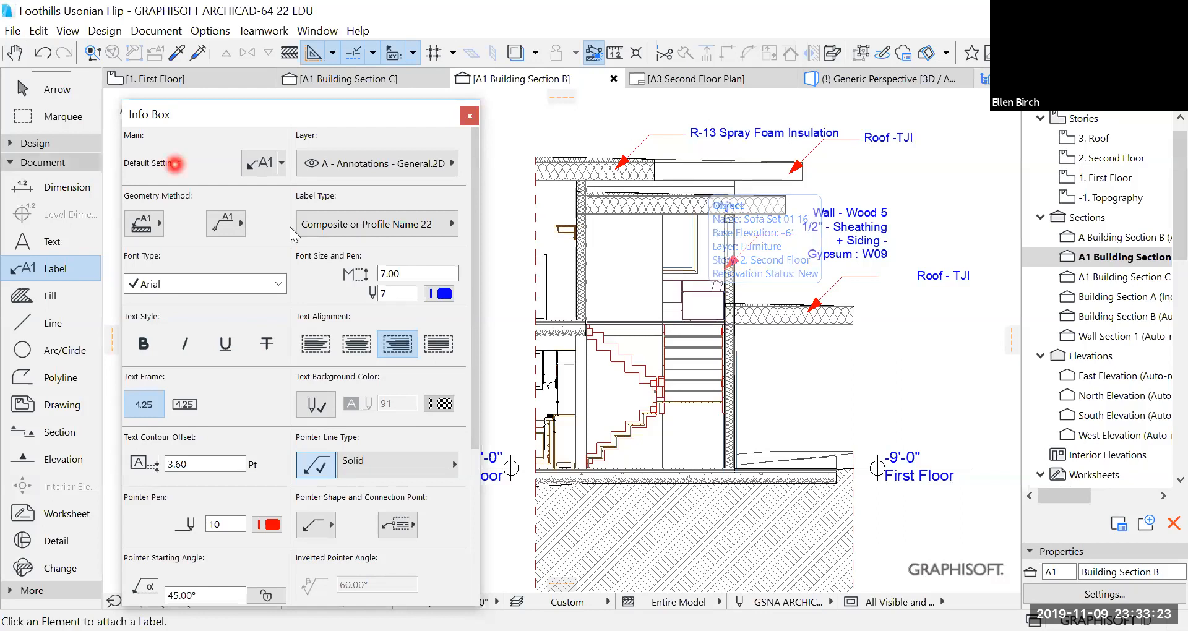
Try a Composite or Profile Name label on the sofa and a Stair Description Label 22 on the stair, and undo both
click(706, 303)
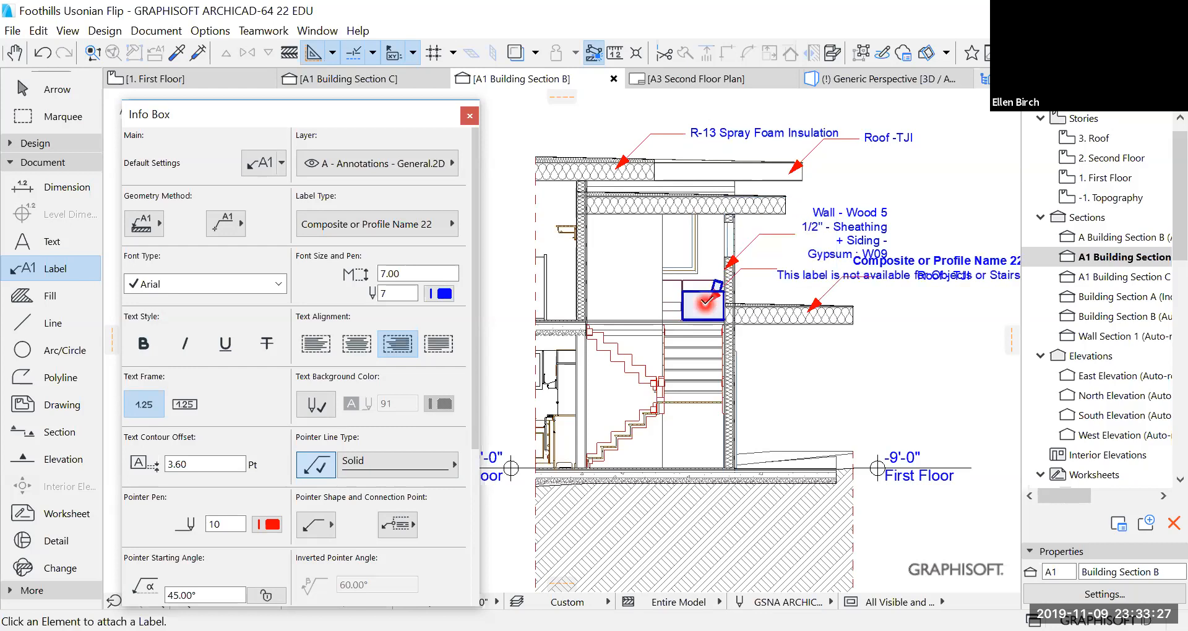
middle_drag(685, 300, 609, 293)
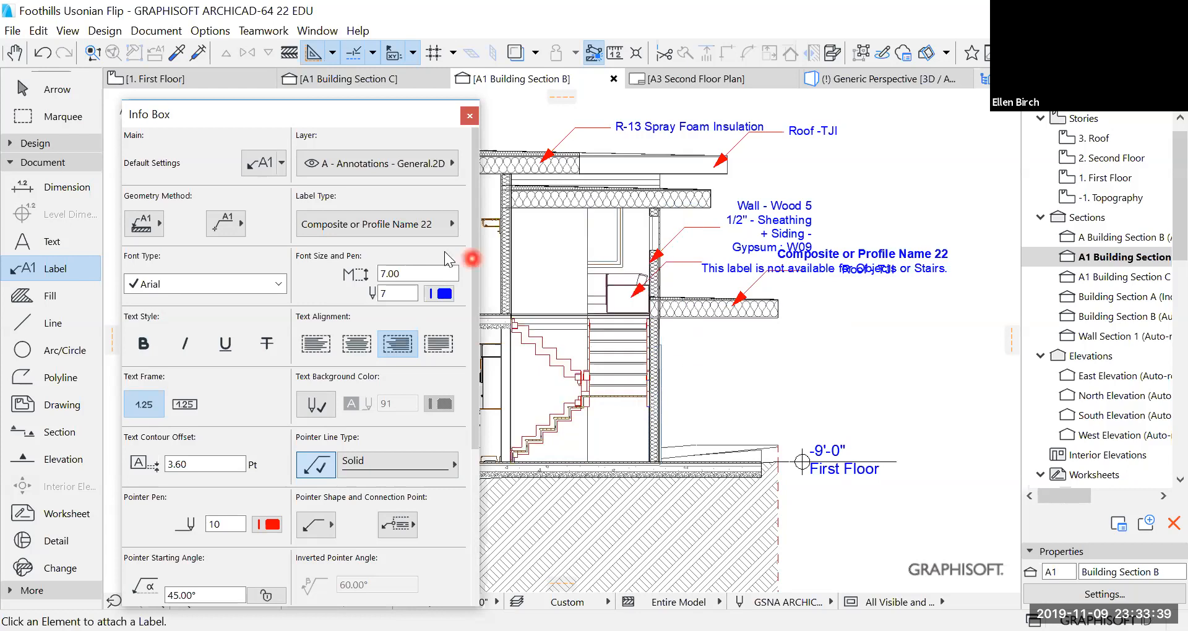
click(430, 233)
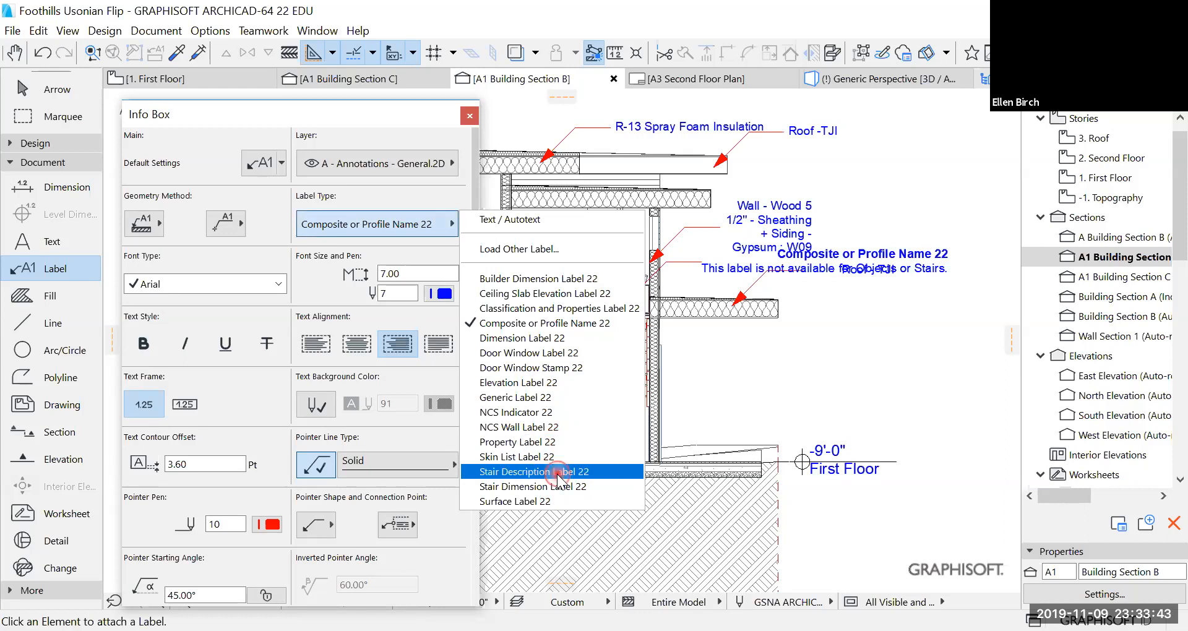
click(557, 473)
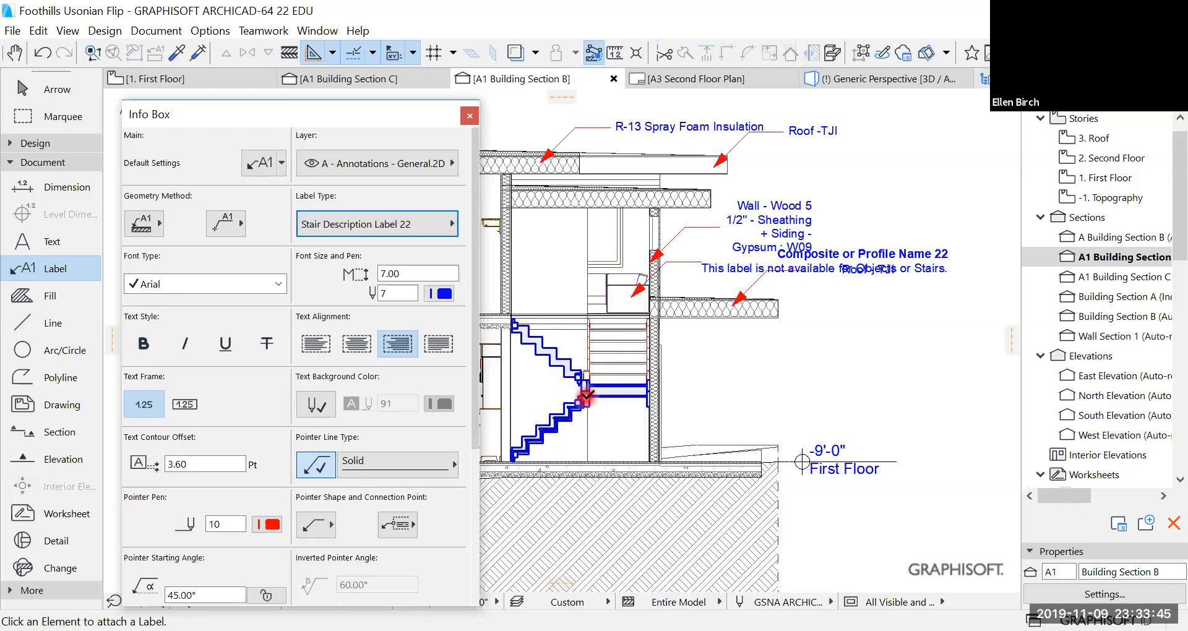
click(585, 397)
click(740, 386)
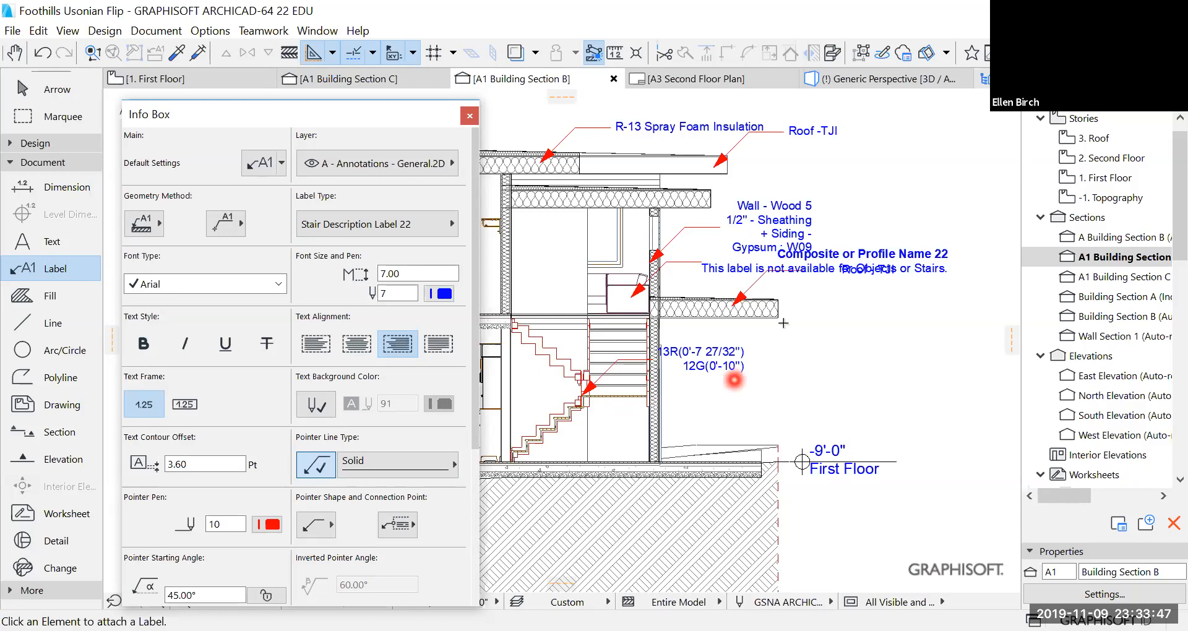
key(ctrl+z)
key(ctrl+z)
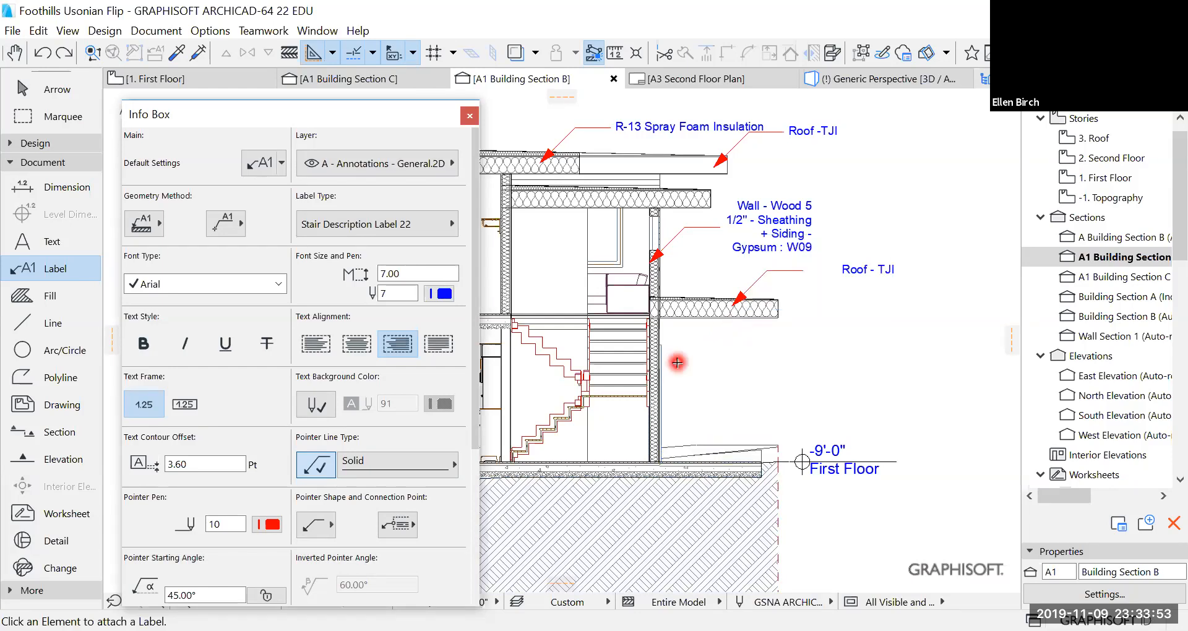
Switch to the label construction method with a node-by-node leader and place a Stair Description label with a horizontal leader on the first-floor door
click(225, 223)
click(262, 213)
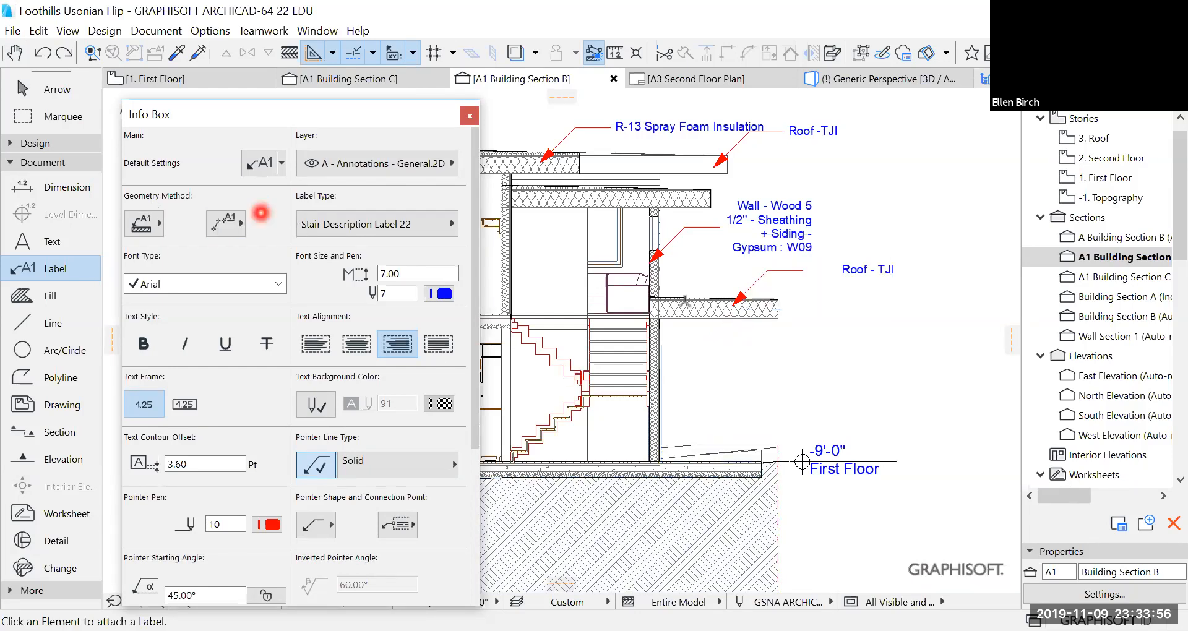
click(656, 373)
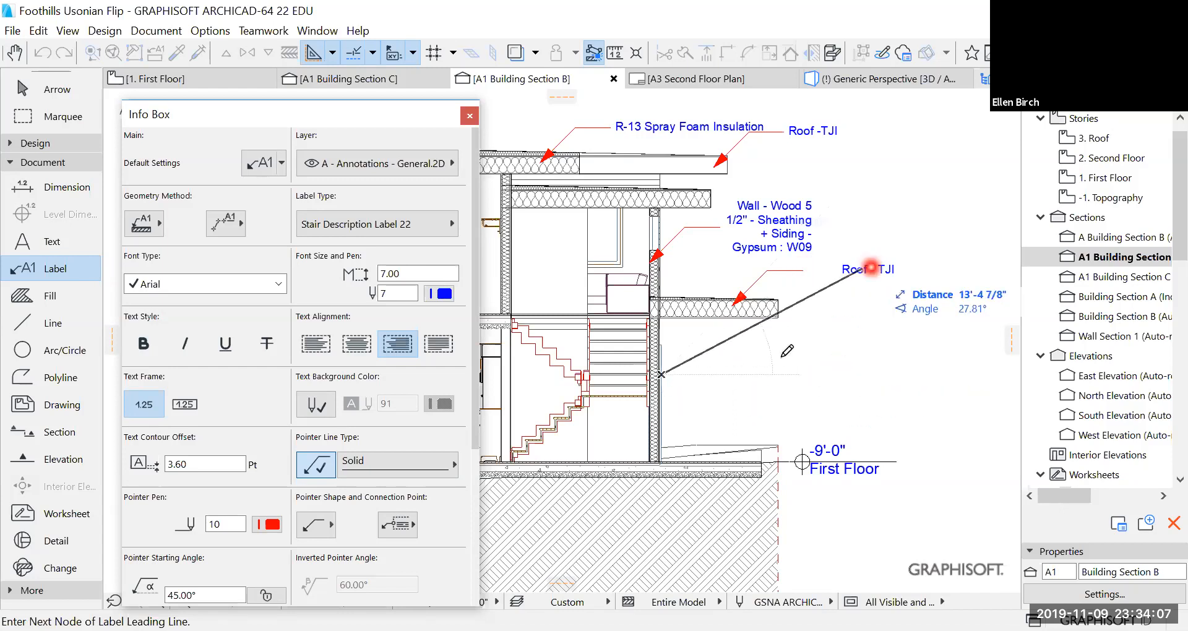
click(805, 375)
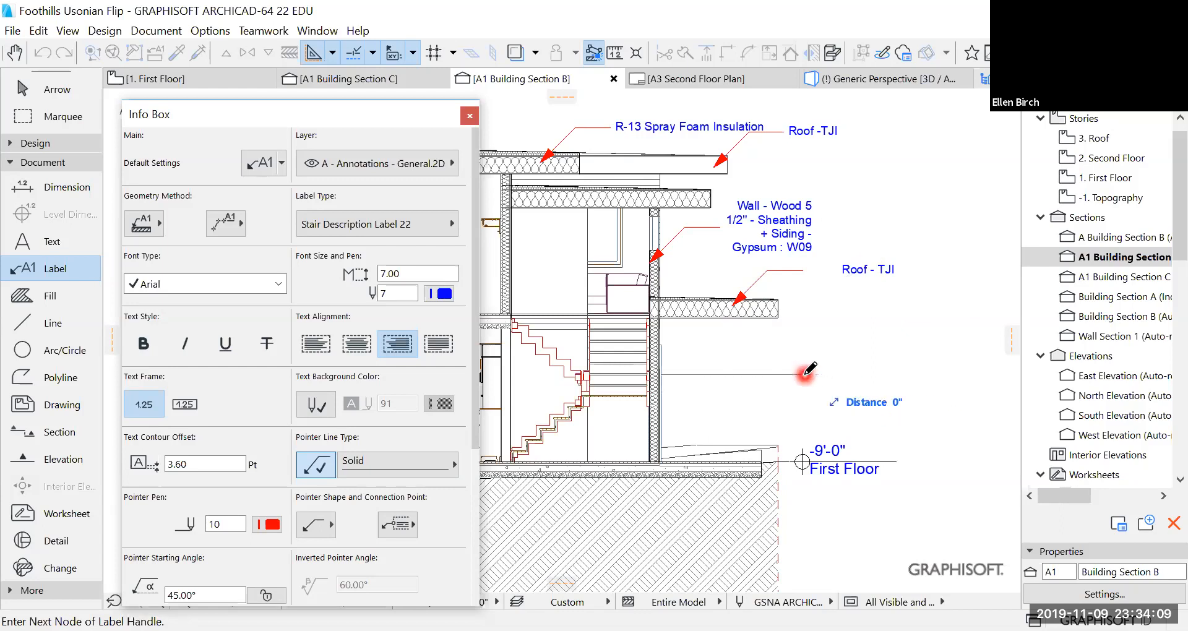
click(807, 341)
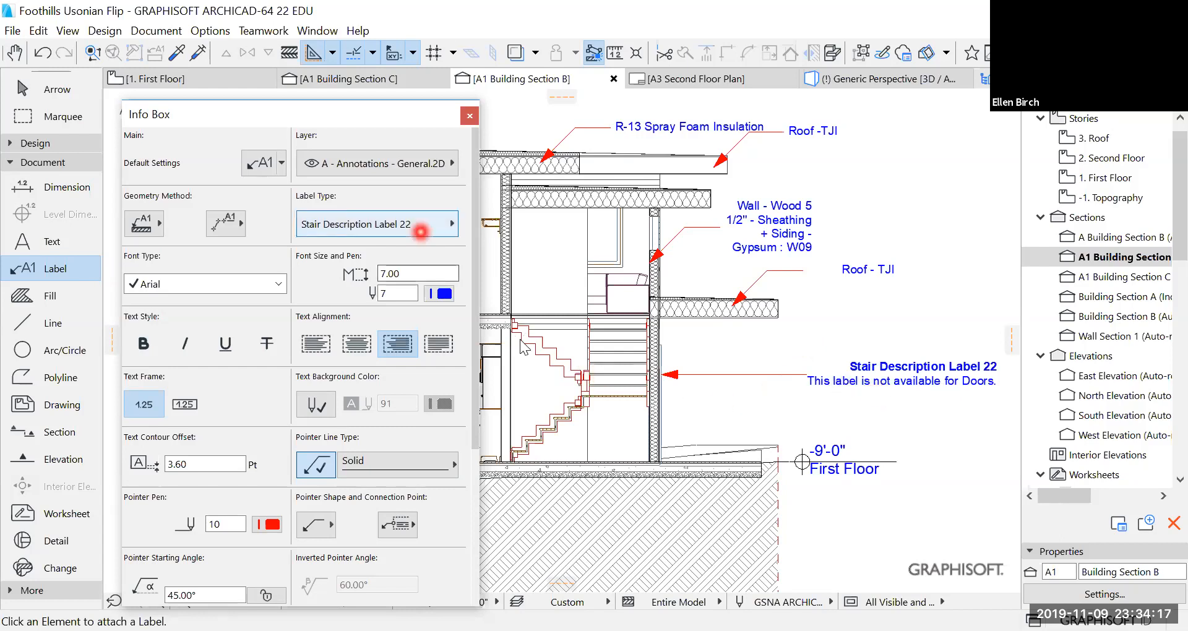
Set the label type to Door Window Label 22 and attach a label with a bent leader to the first-floor door
click(421, 232)
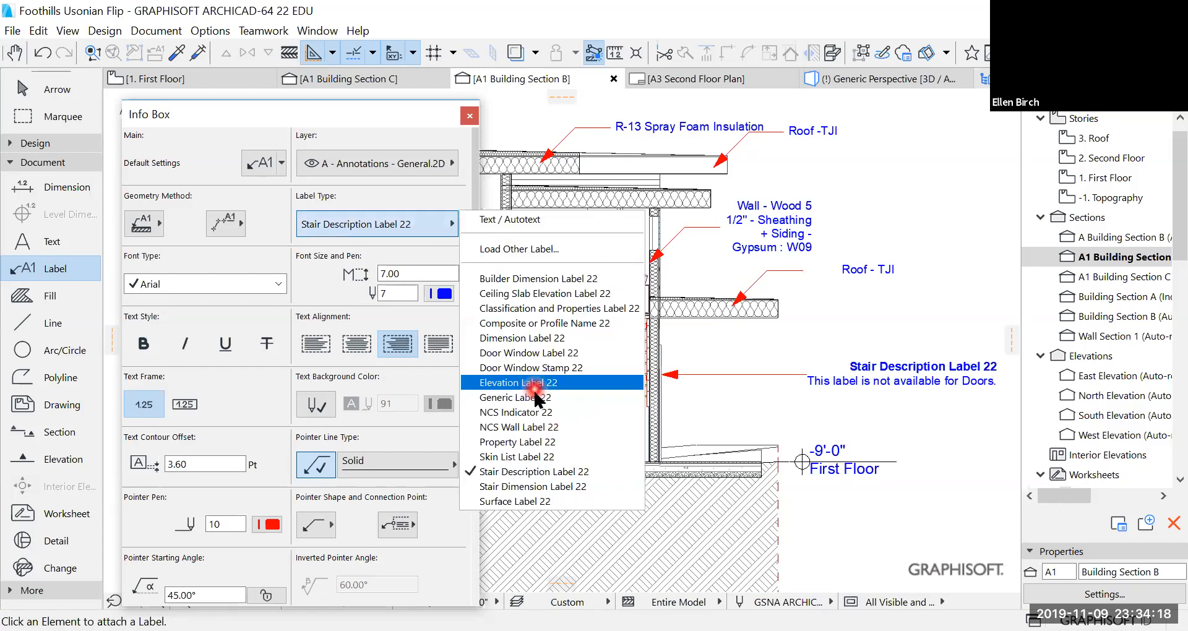
click(615, 356)
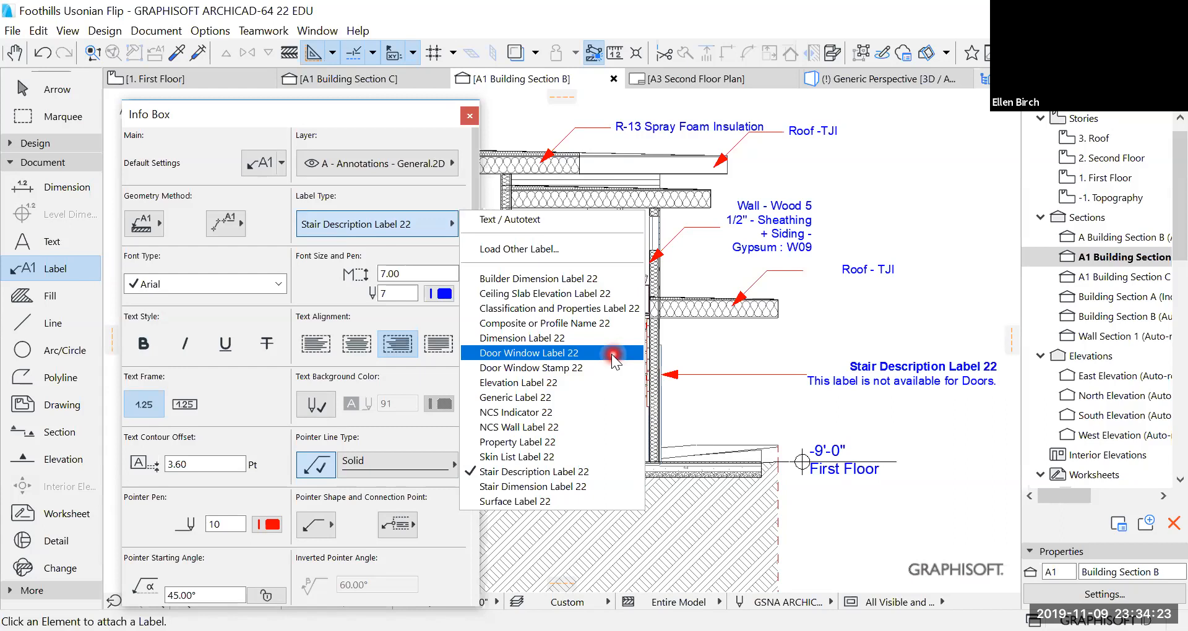
click(662, 417)
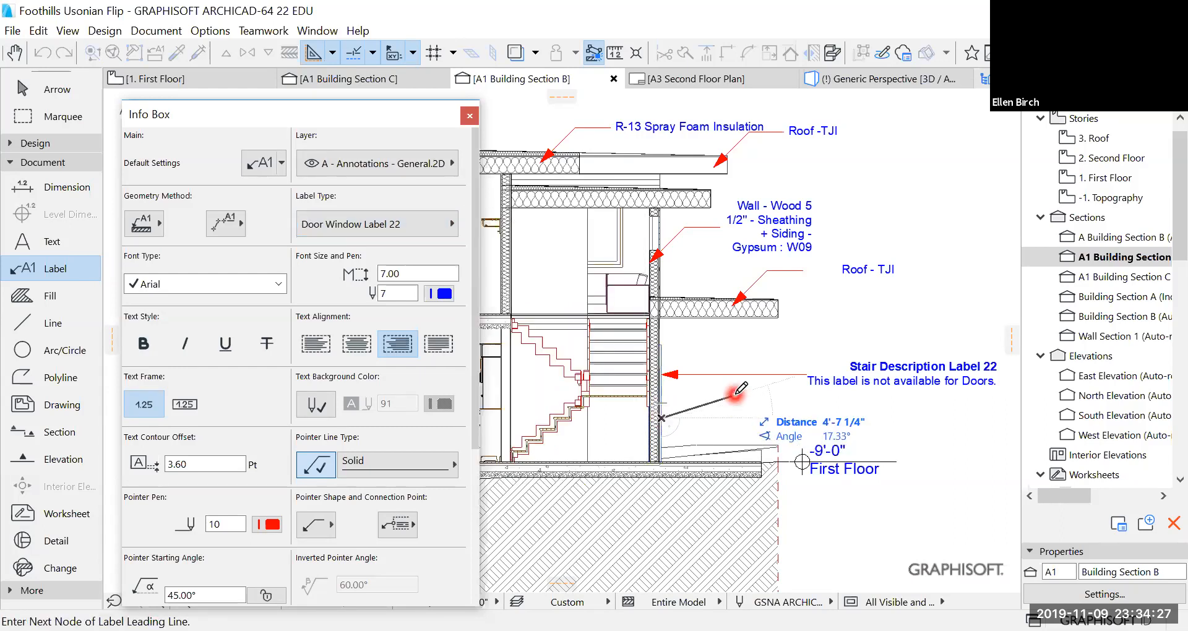
click(798, 394)
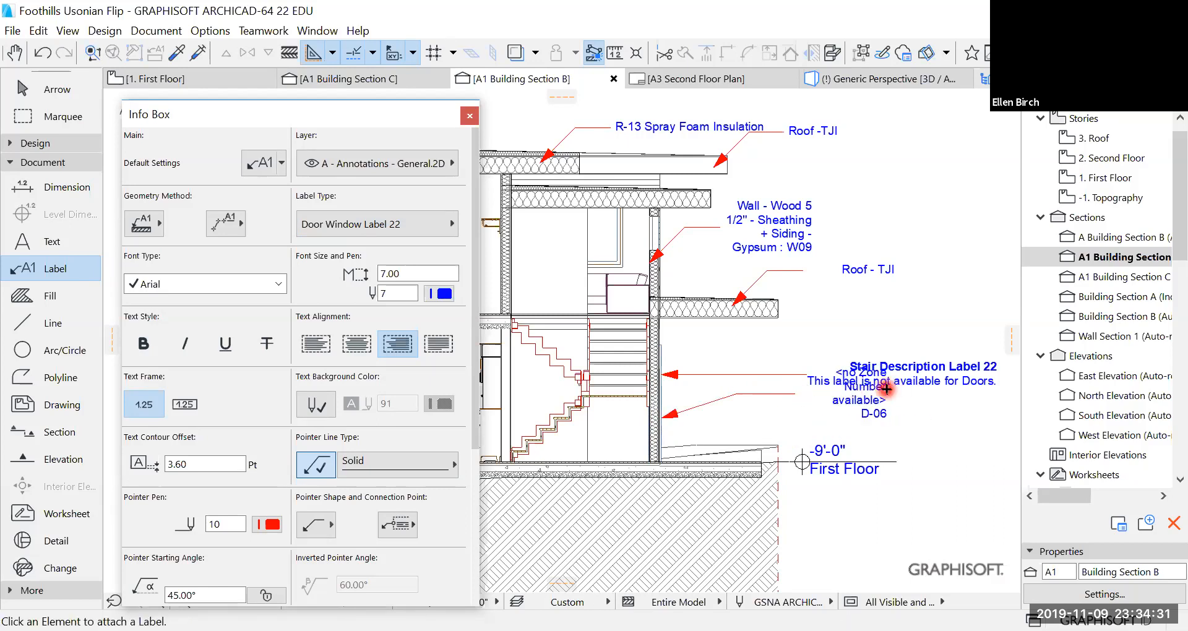
key(Escape)
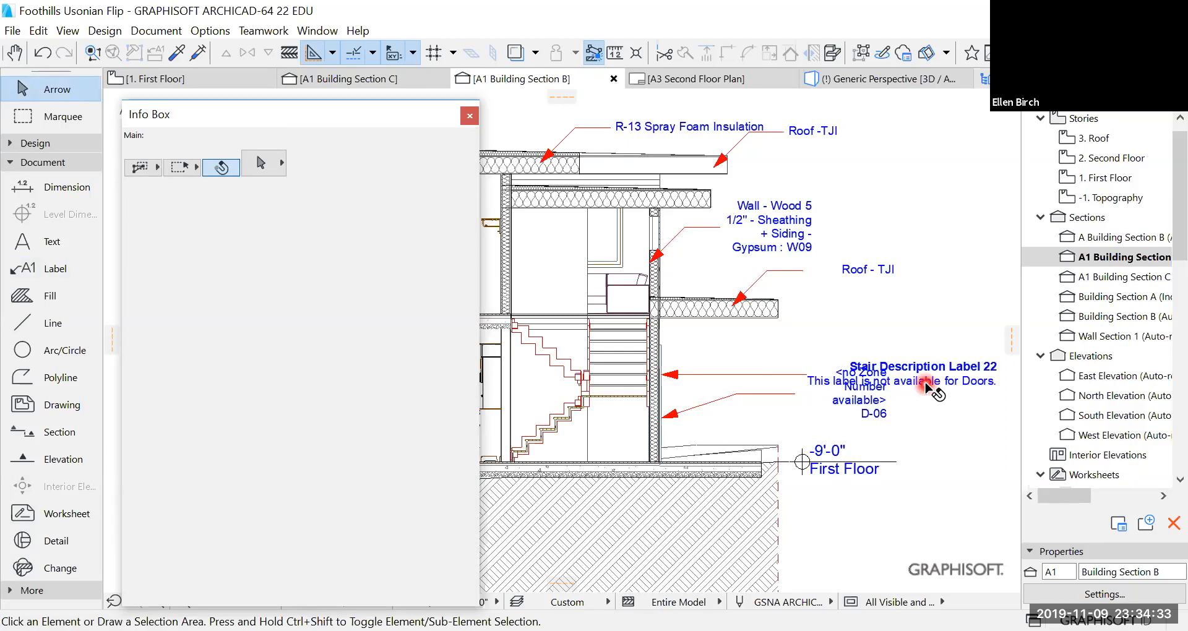
Delete the Stair Description label attached to the first-floor door
click(925, 383)
click(849, 270)
click(930, 384)
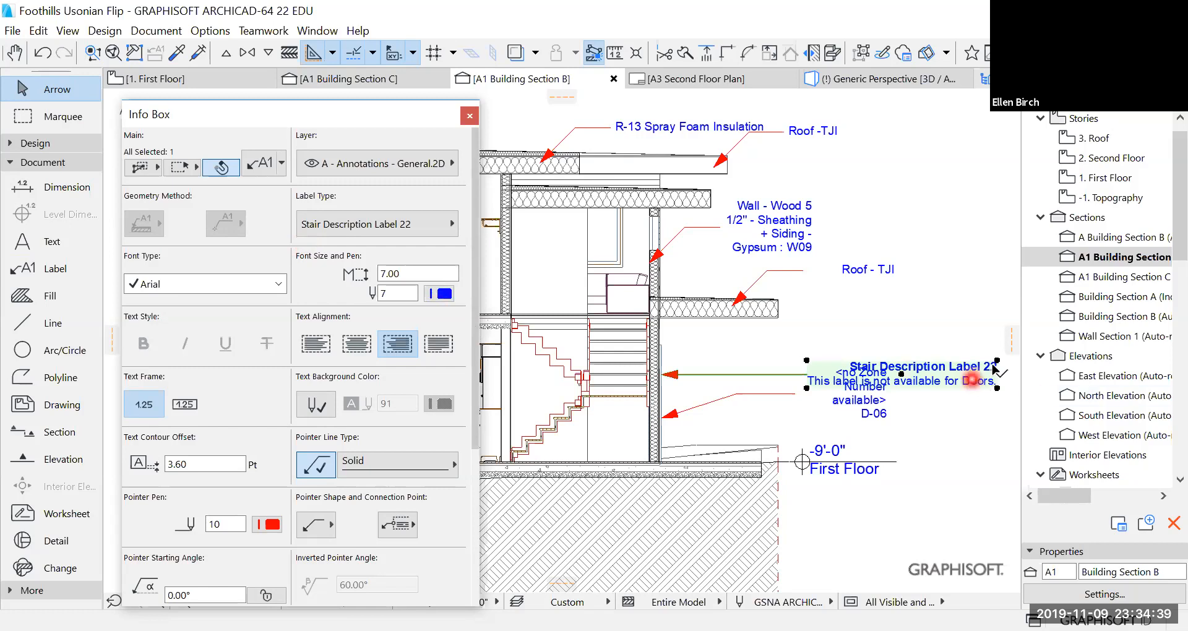
key(Delete)
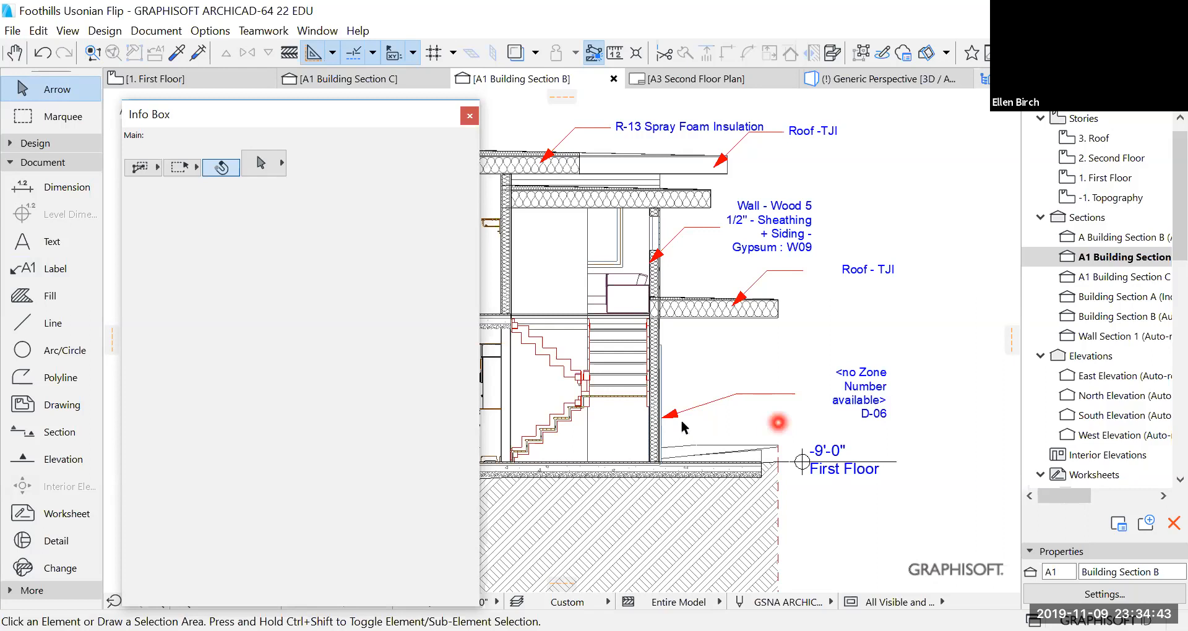
Change the first-floor door label's type to Door Window Stamp 22
click(862, 384)
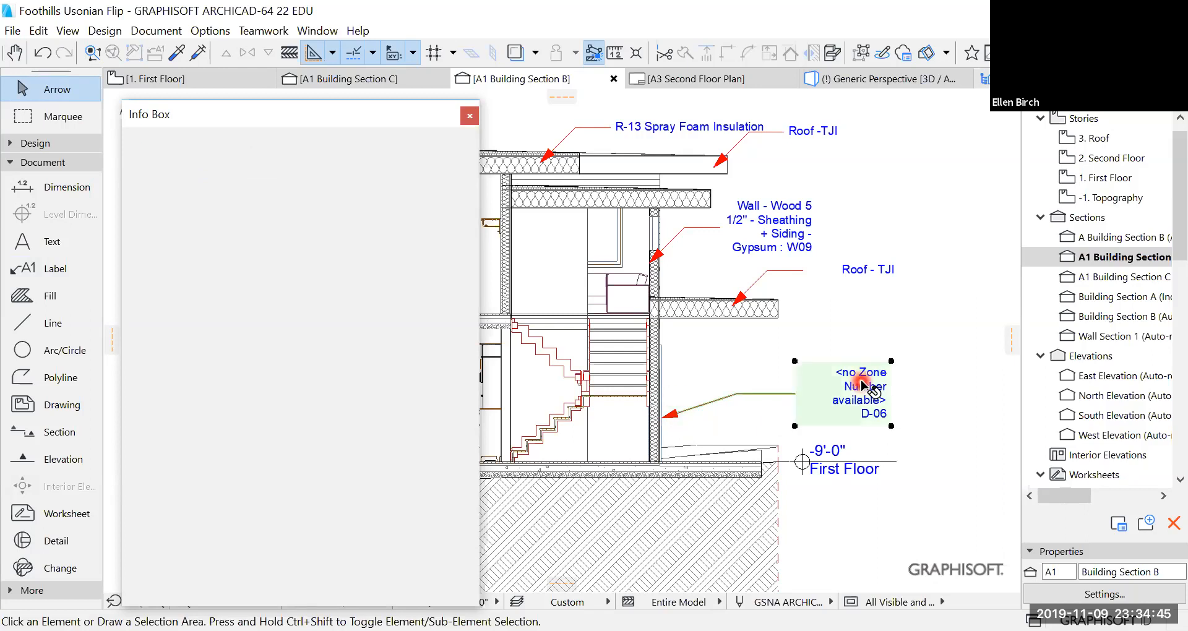
click(402, 230)
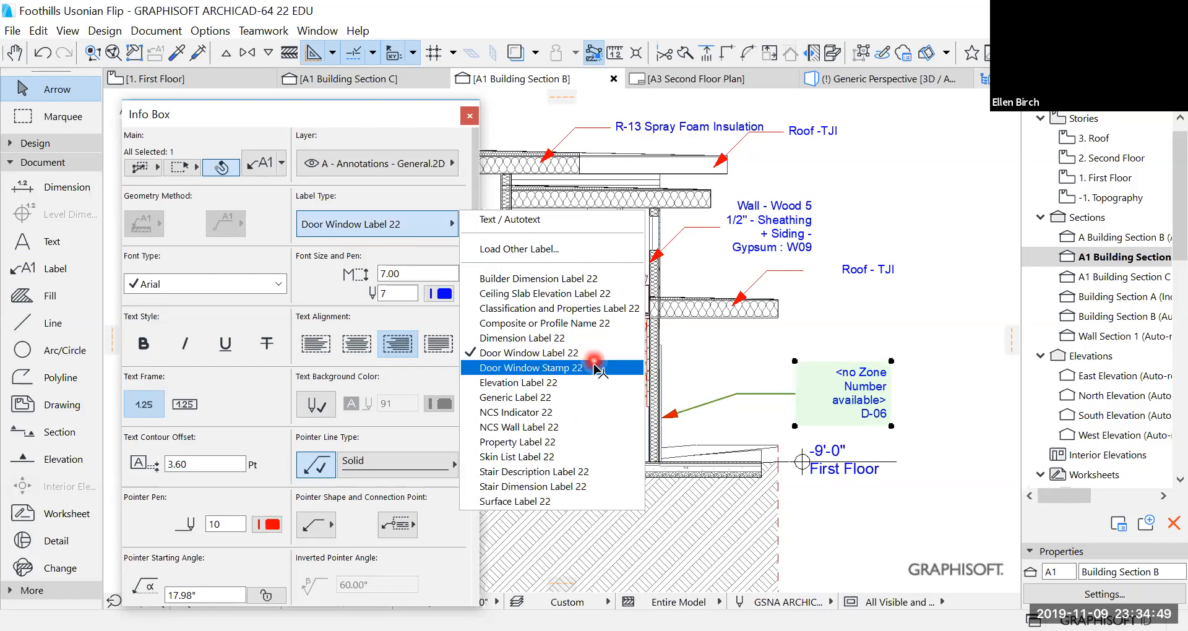
click(598, 368)
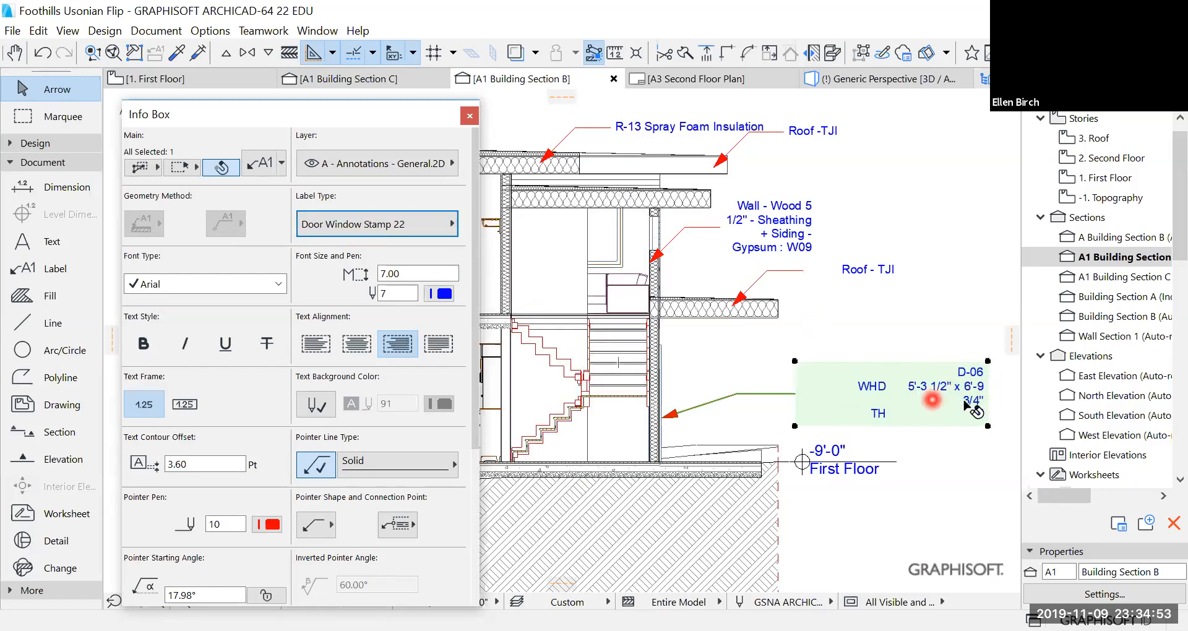
Deselect the first-floor door label and set the Label tool's default label type to Composite or Profile Name 22
click(734, 310)
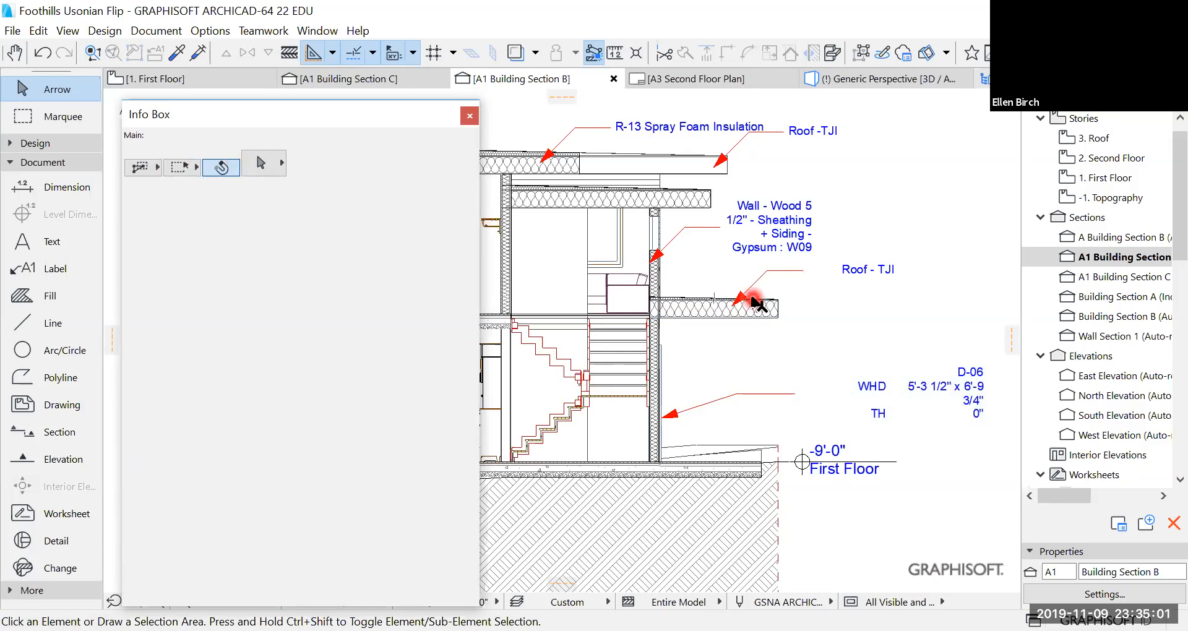
mouse_move(752, 298)
click(792, 322)
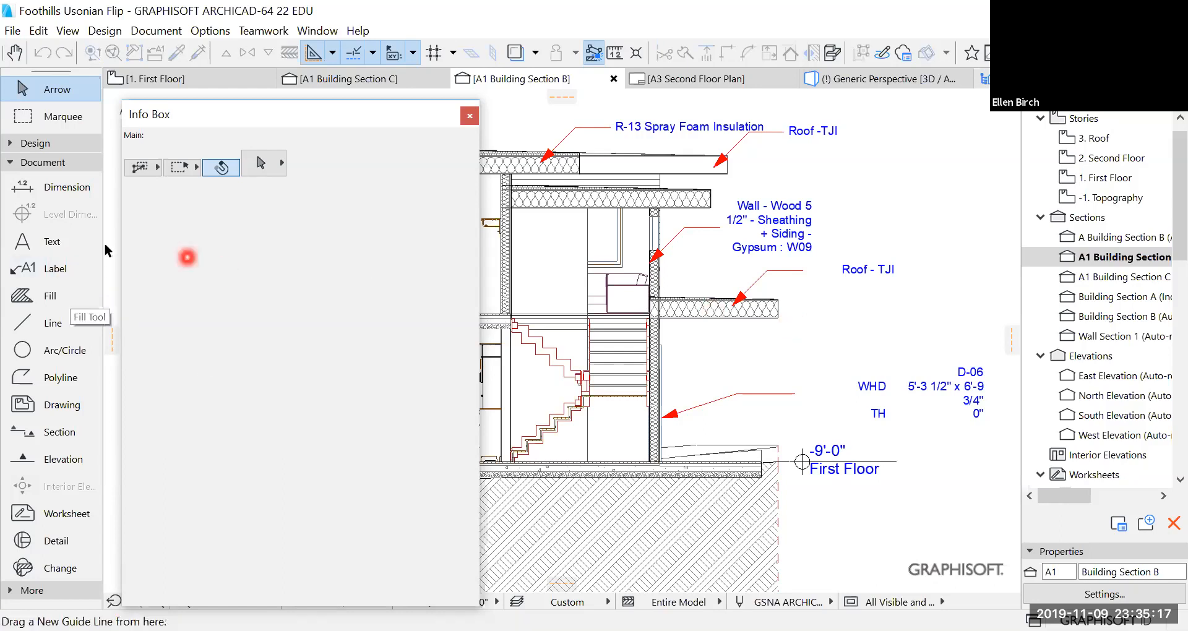
click(54, 267)
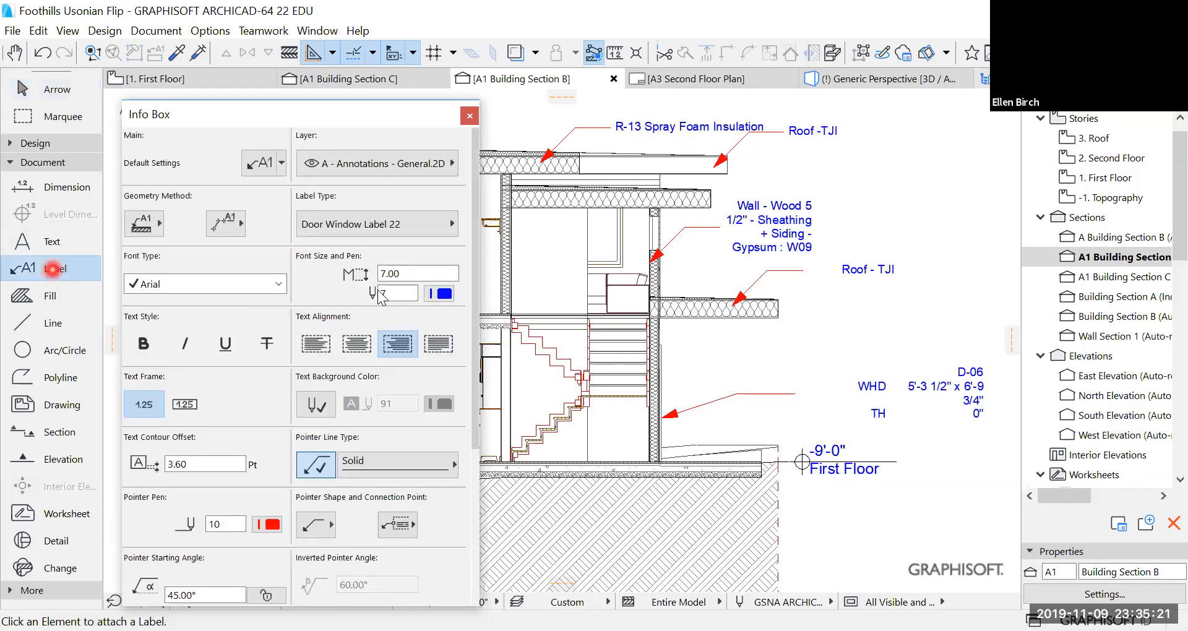
click(755, 418)
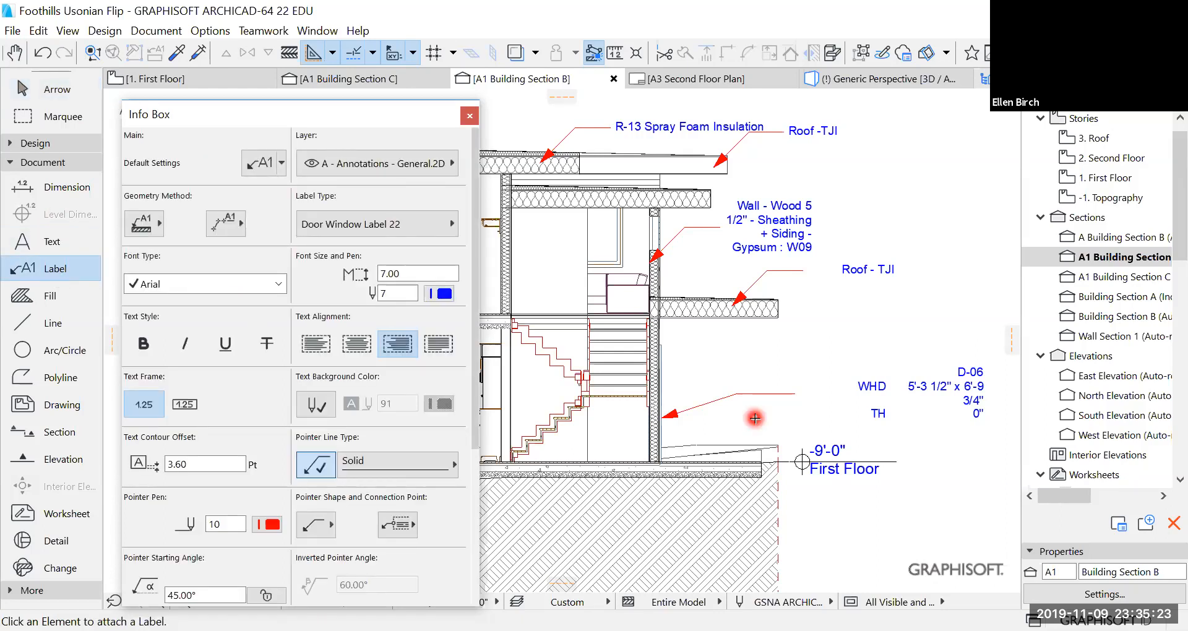
click(436, 226)
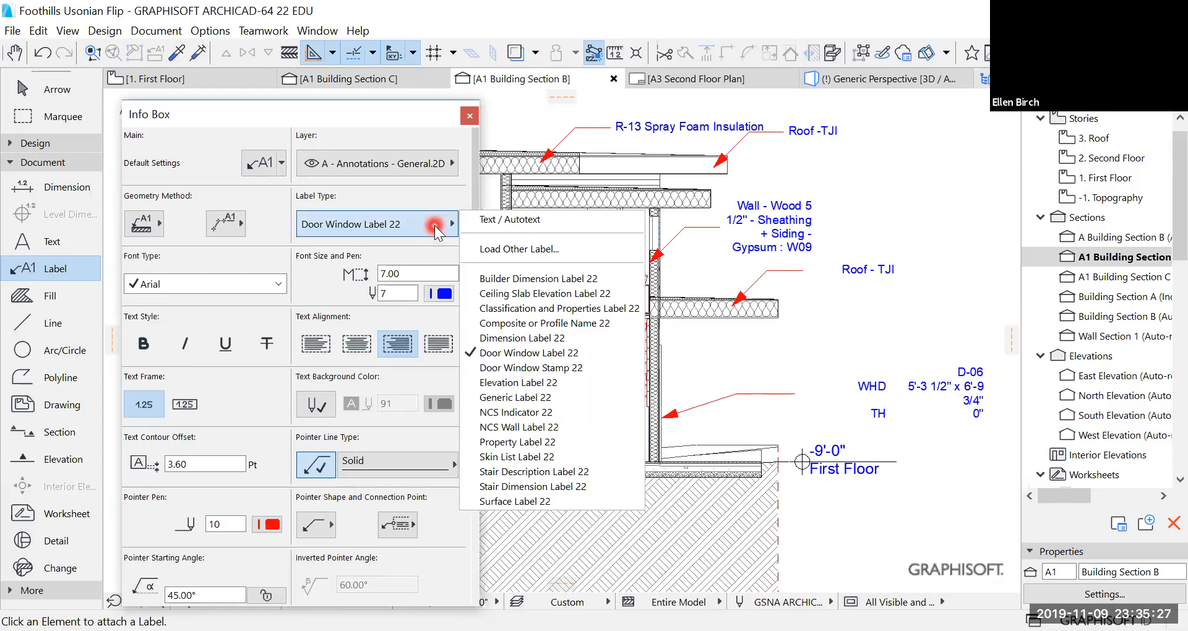
click(573, 323)
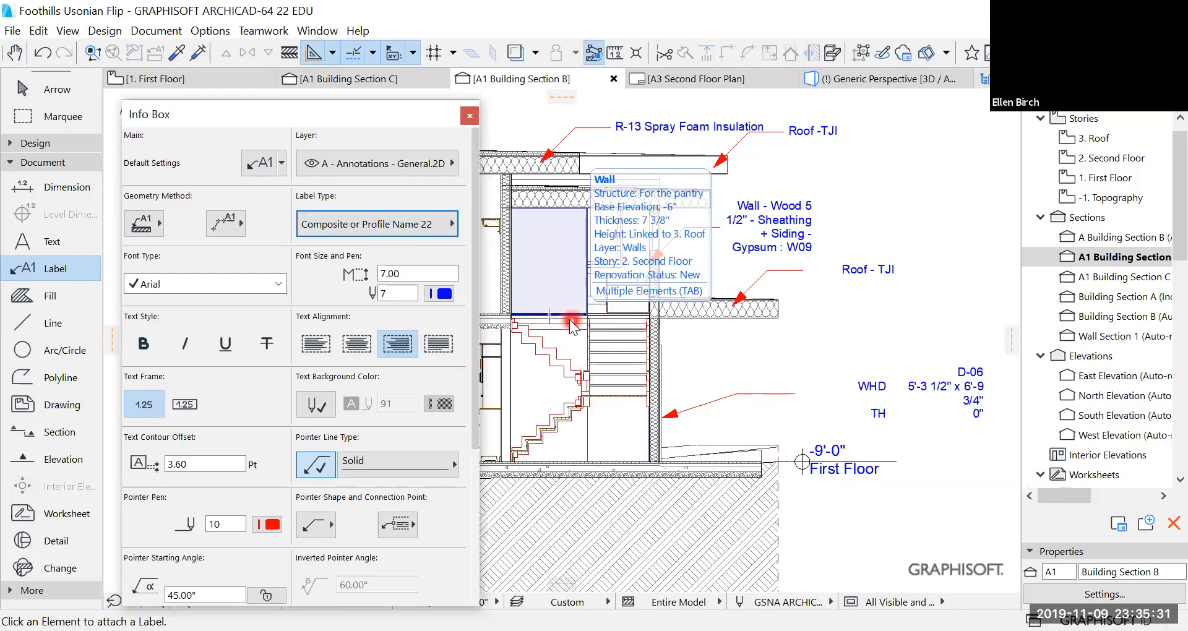
click(446, 230)
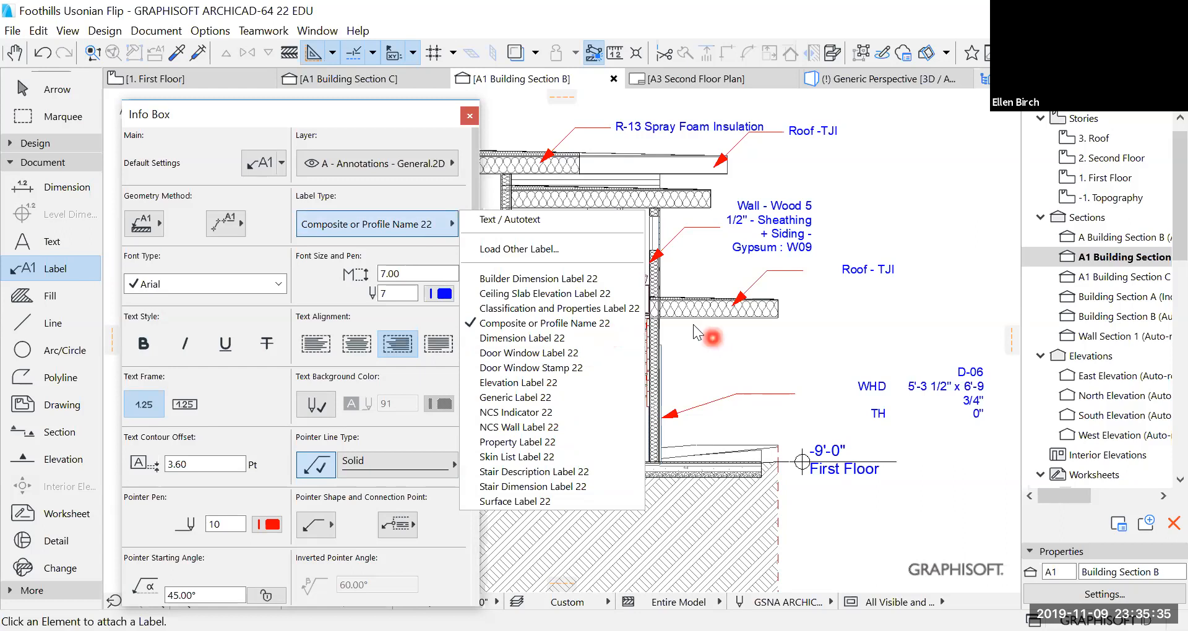
click(860, 292)
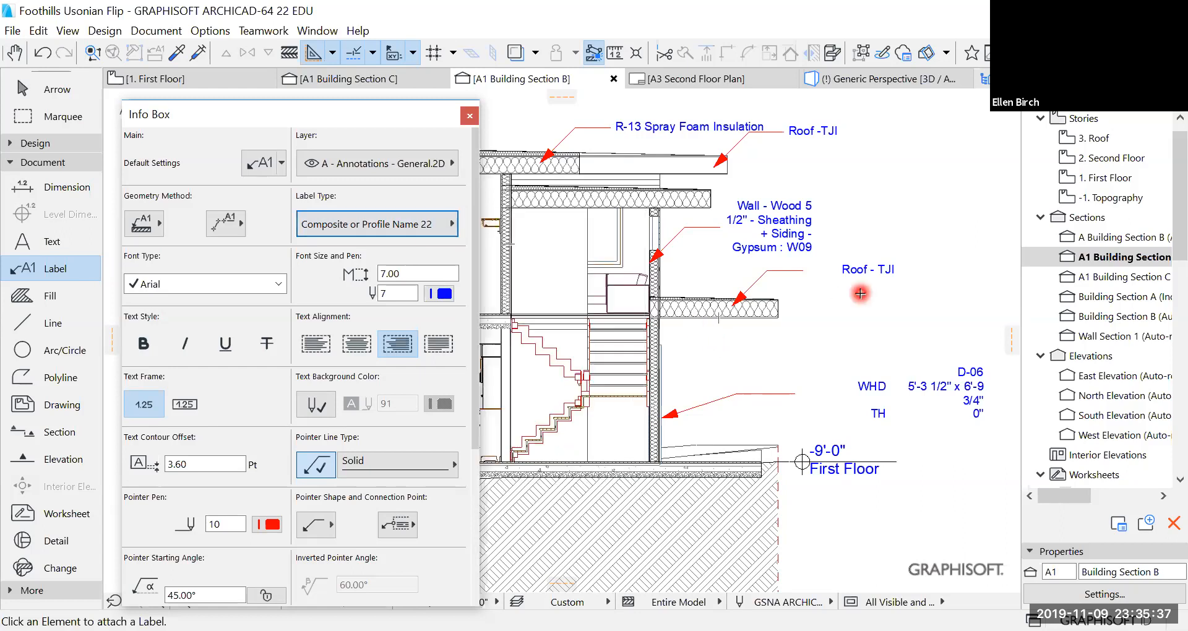